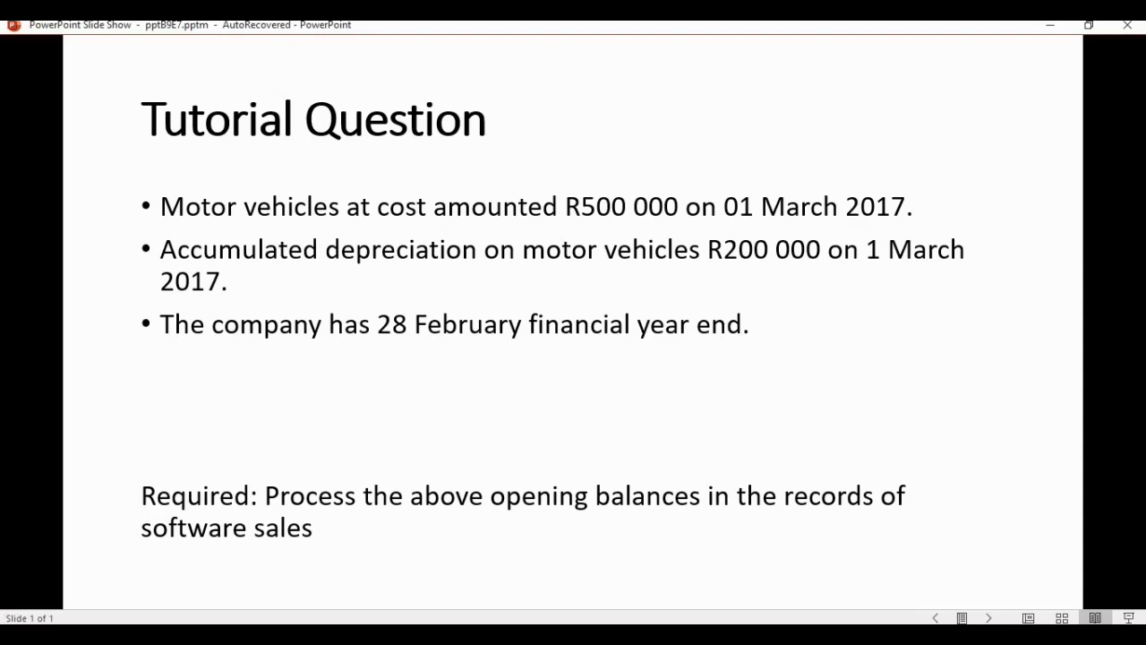
Leave the PowerPoint tutorial slides for the Software Sales general ledger account list
key(alt+Tab)
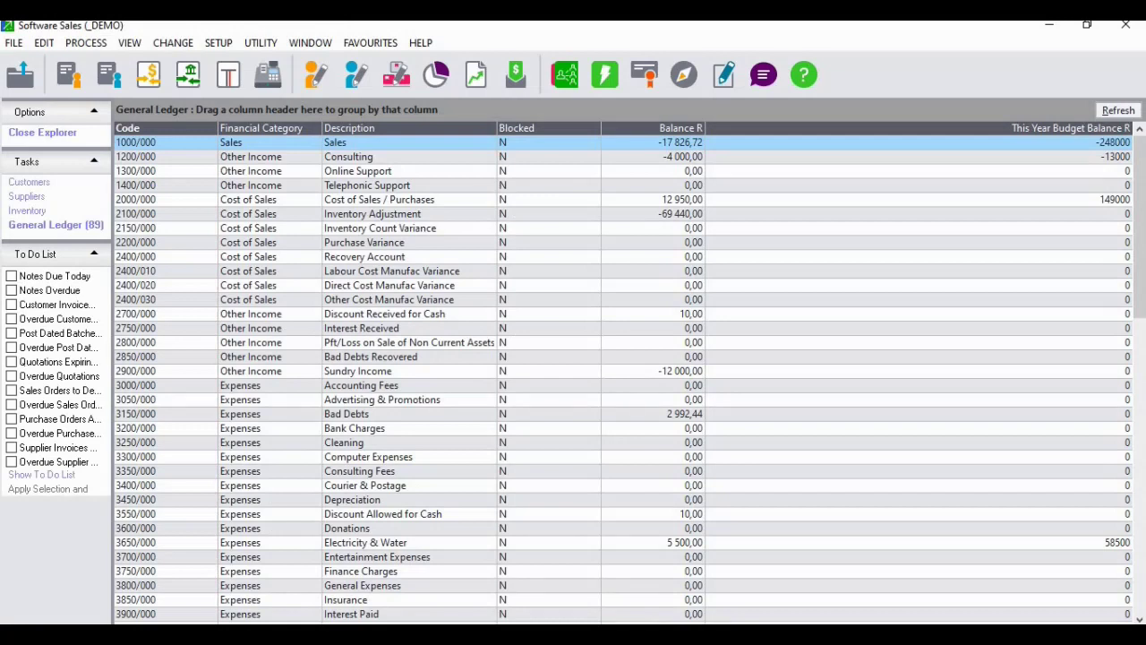
Open Process > Journals with 05 - General Journal as the entry type
click(86, 43)
click(106, 62)
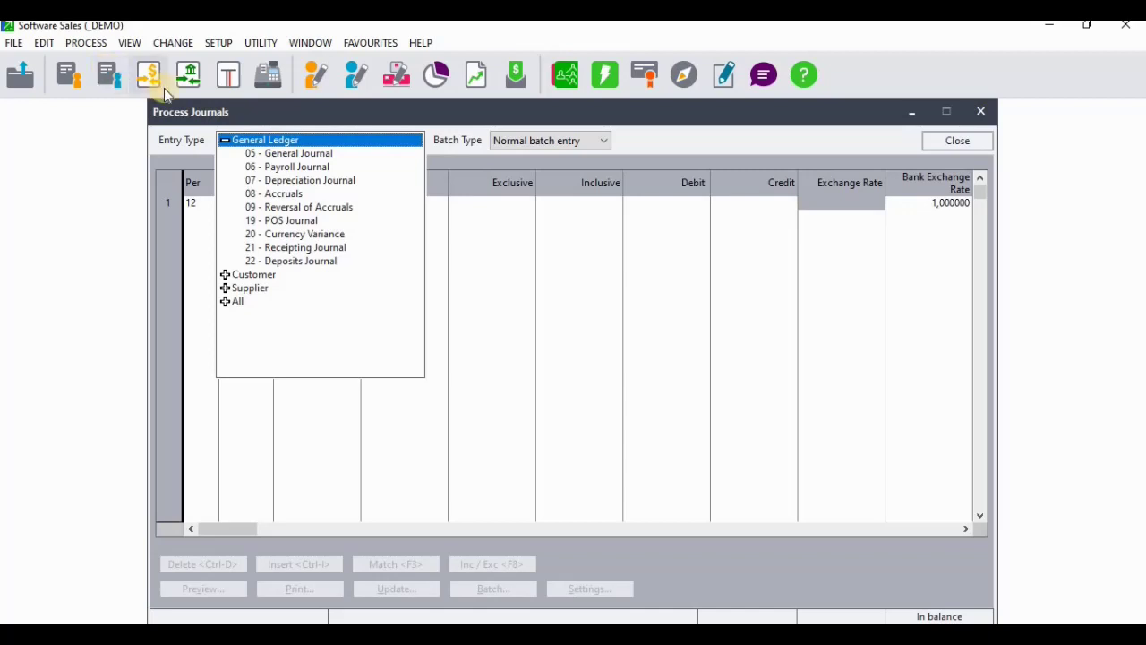
click(259, 153)
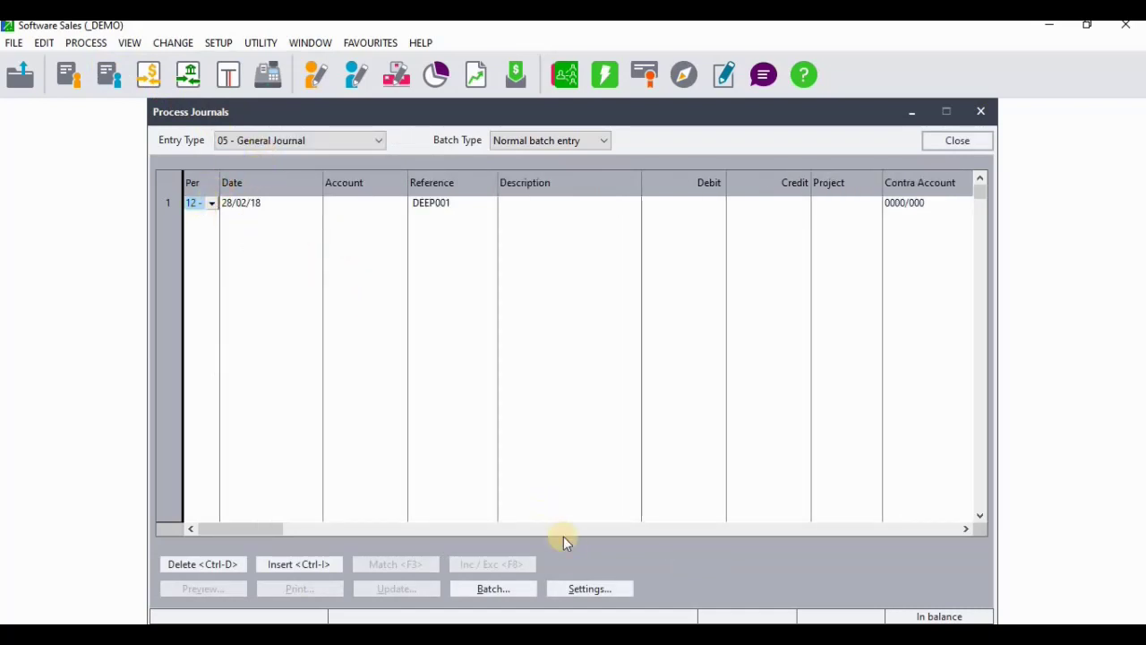
Untick This Year Transactions in the journal settings so the batch records last-year entries
click(602, 592)
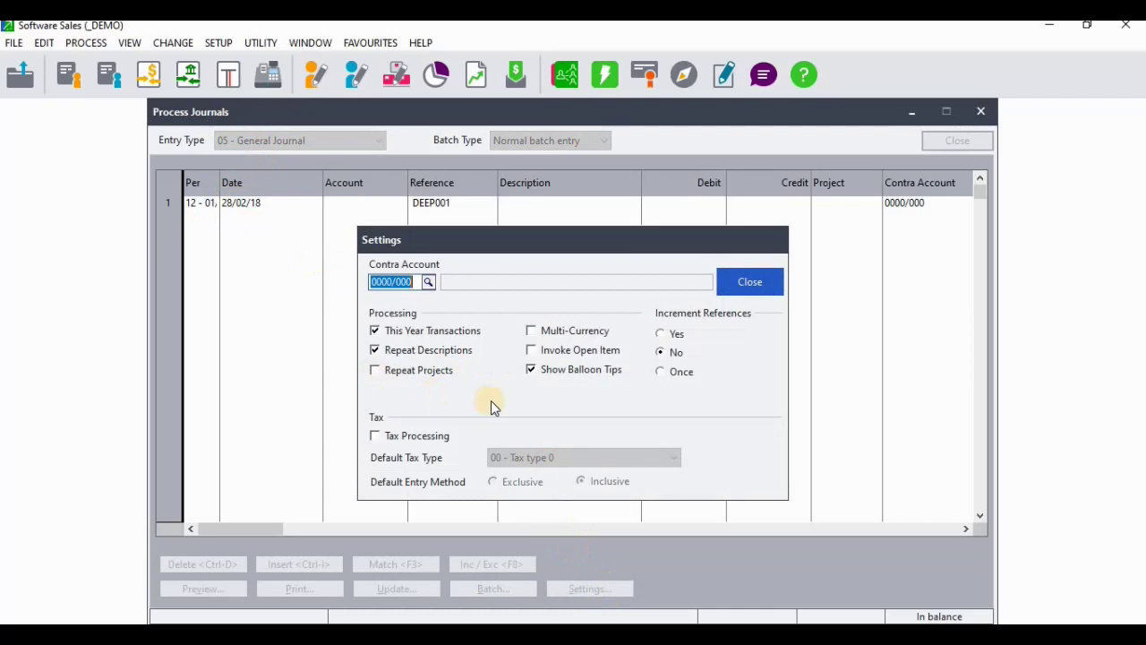
click(376, 333)
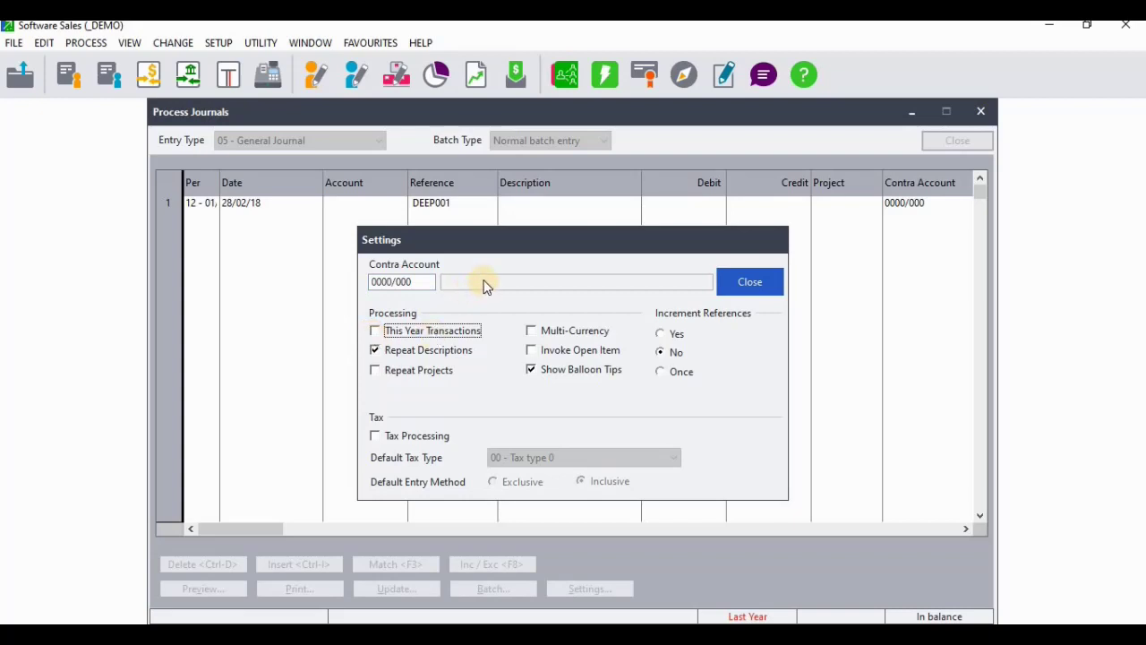
click(761, 284)
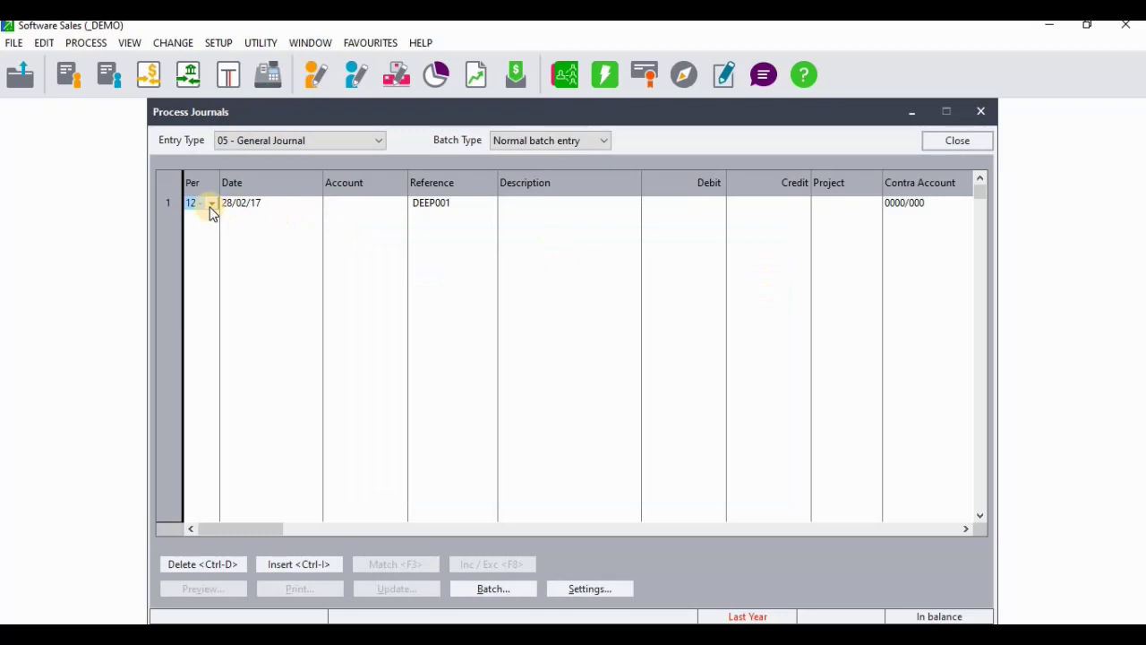
click(211, 204)
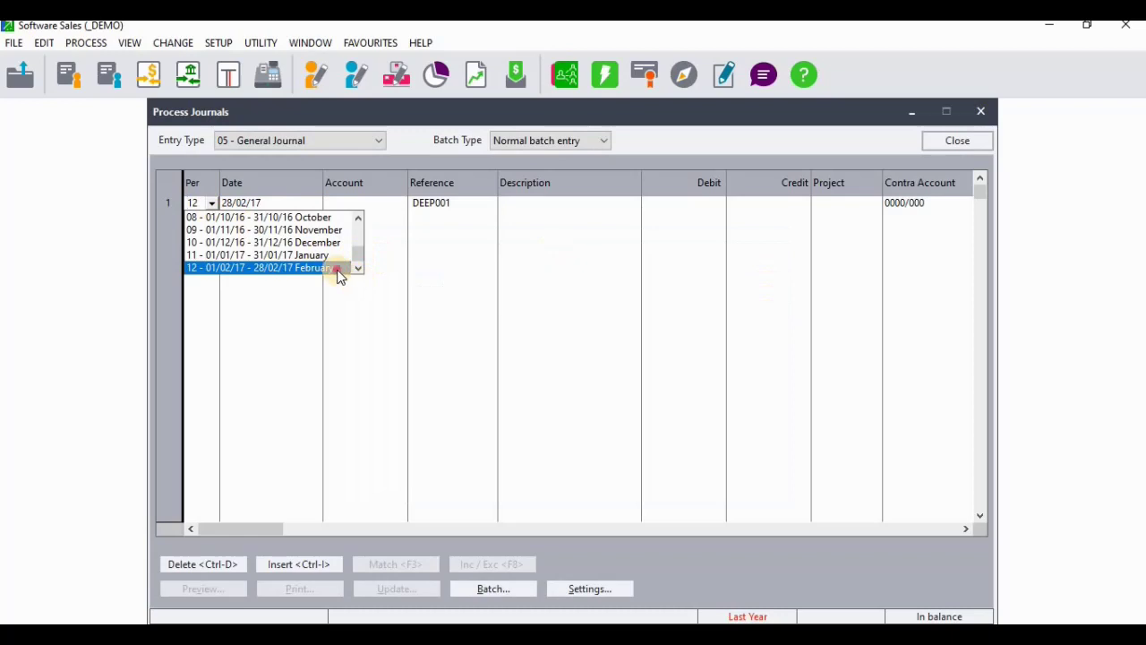
click(338, 272)
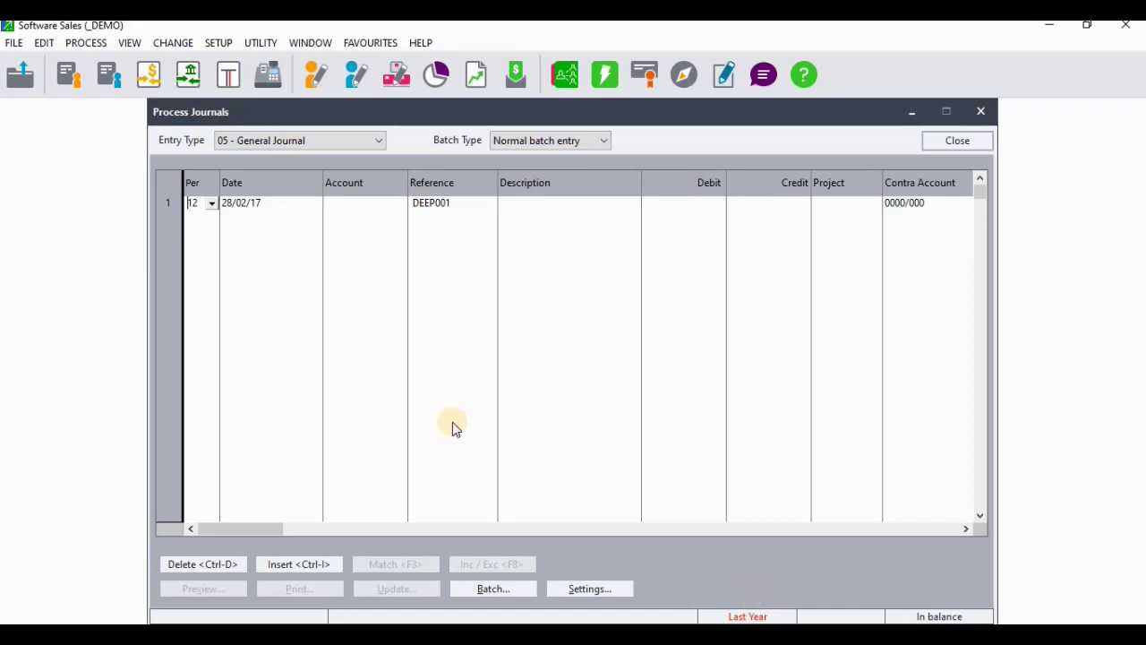
key(Tab)
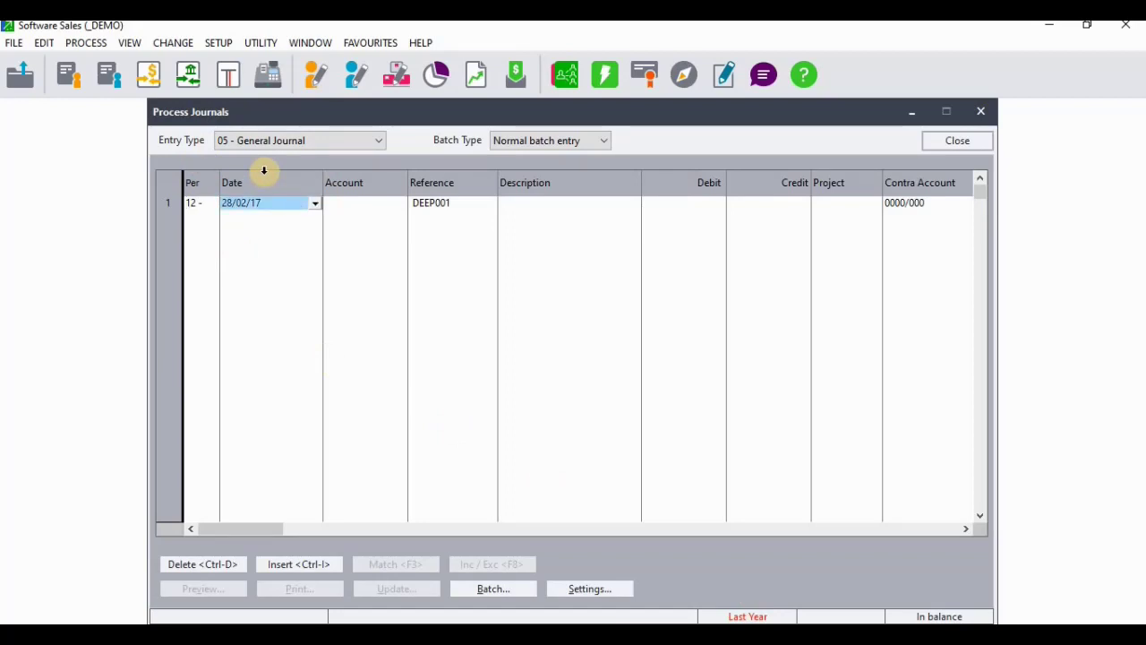
Select account 6200/010 Motor Vehicles - @ Cost on the journal line
key(Tab)
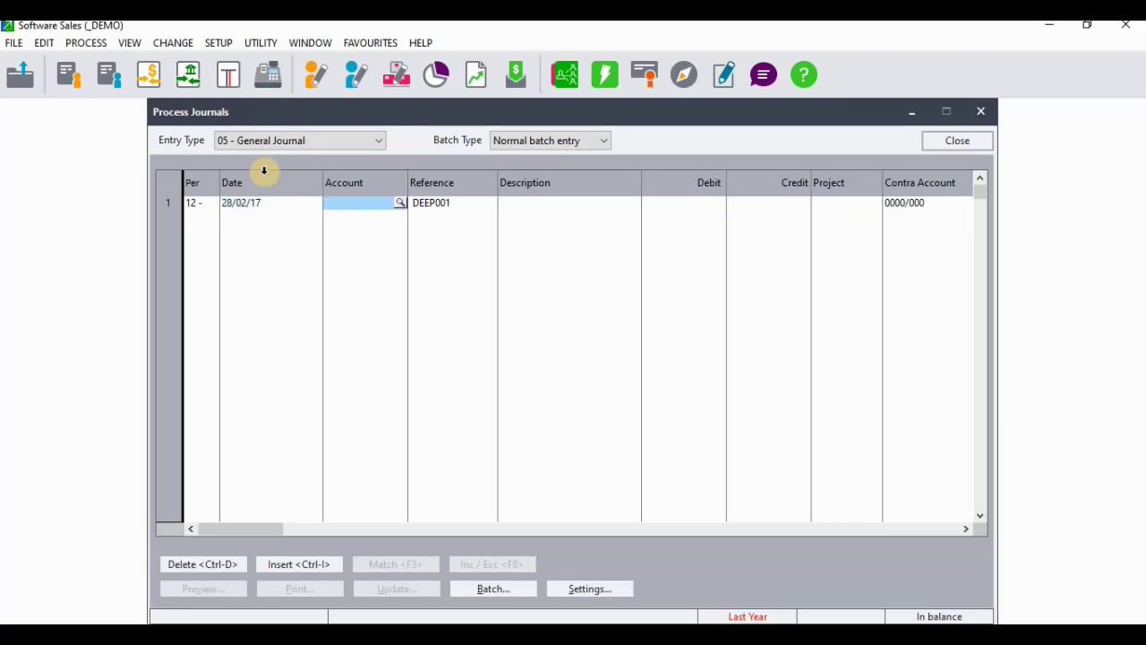
click(399, 204)
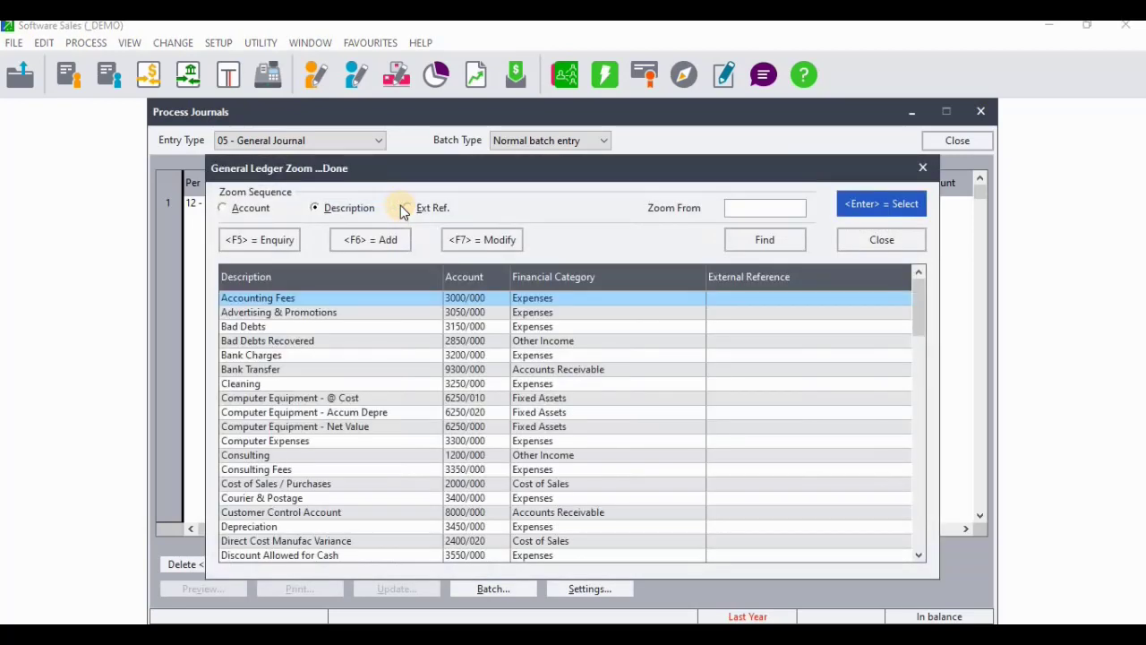
text(mo)
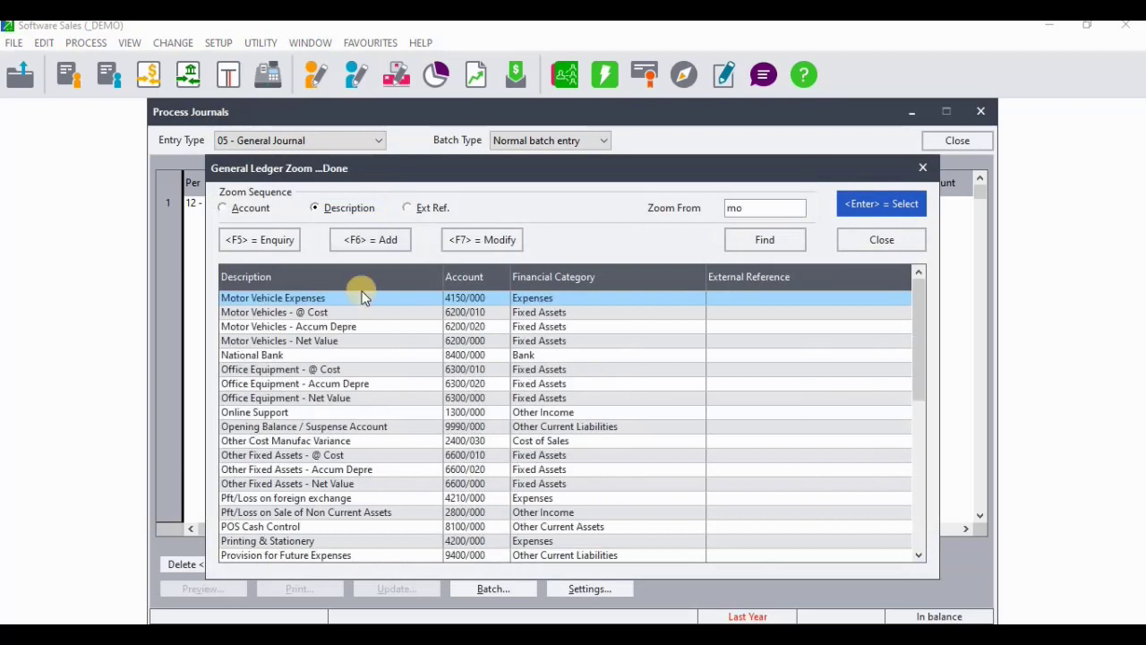
click(348, 314)
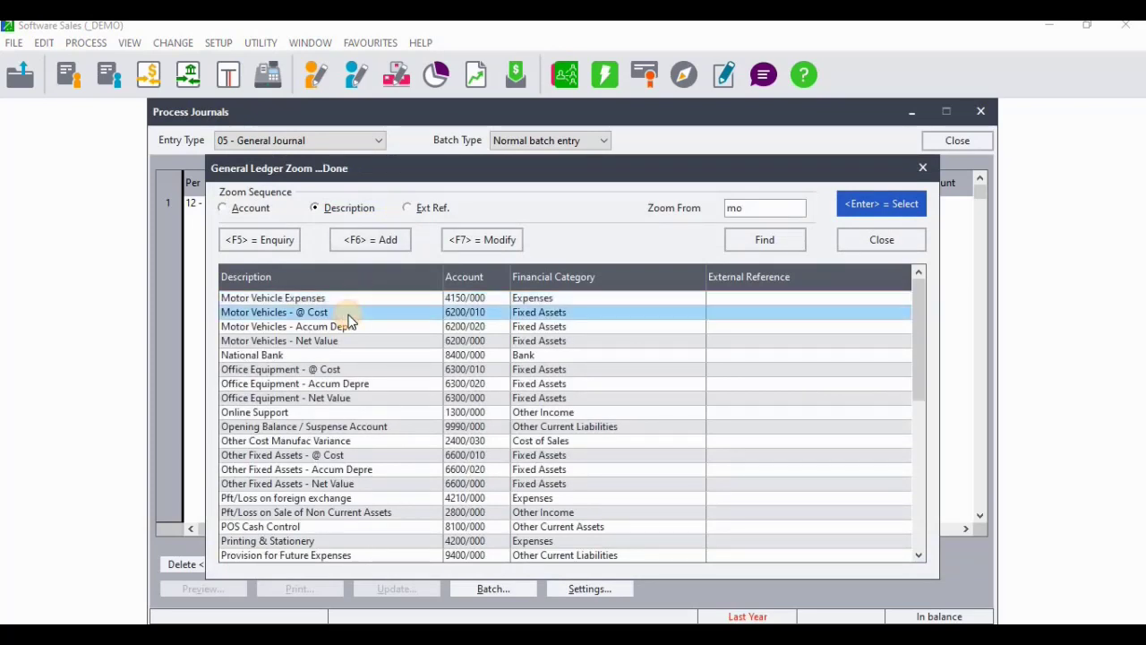
double_click(348, 315)
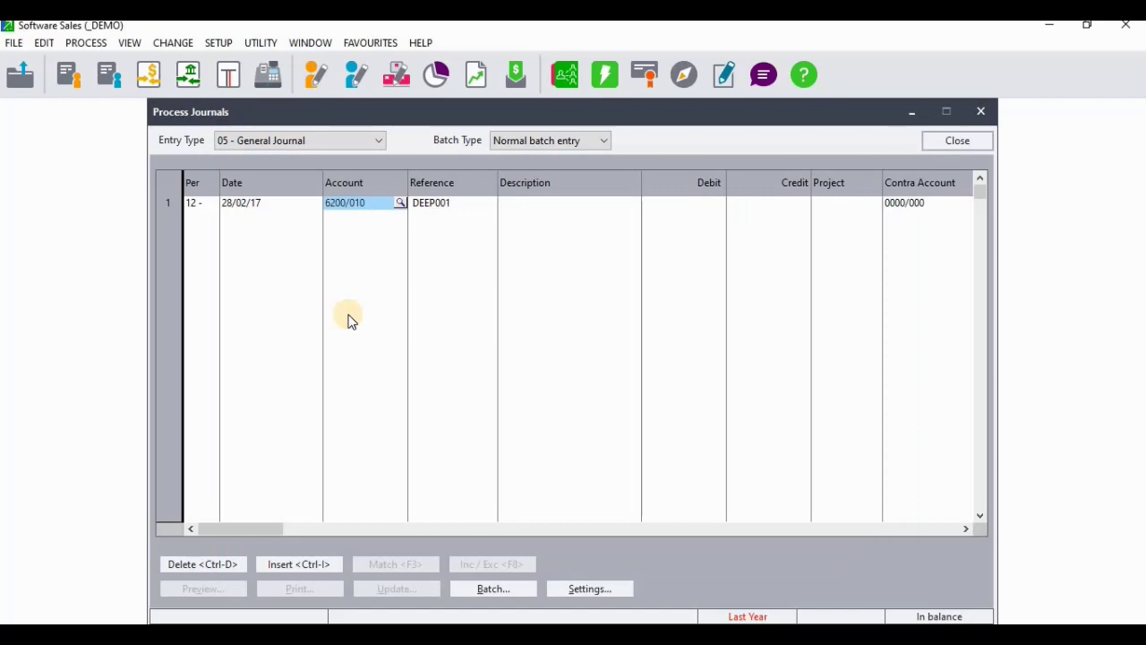
key(Return)
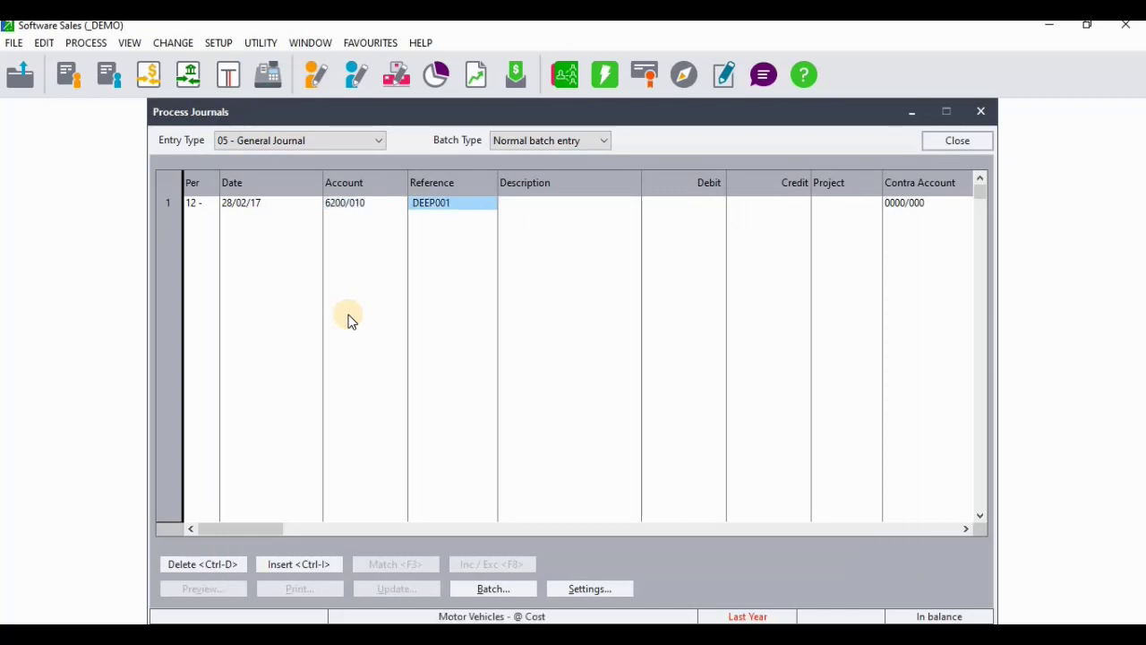
Enter reference OB and description 'Opening Balance' on the line
text(OB)
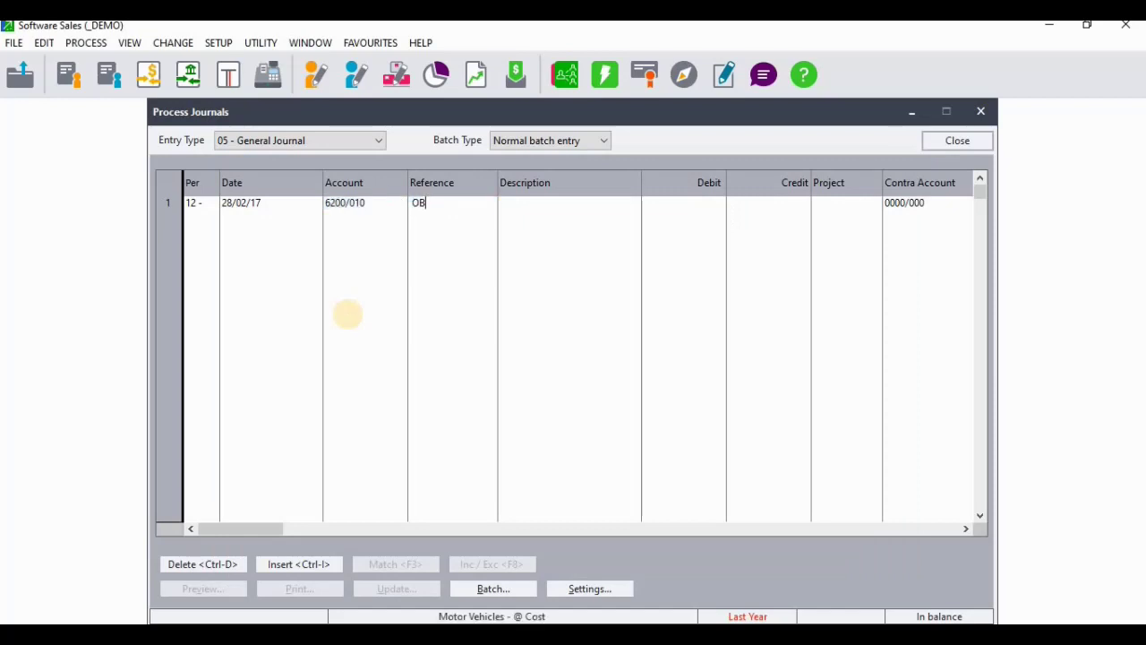
key(Return)
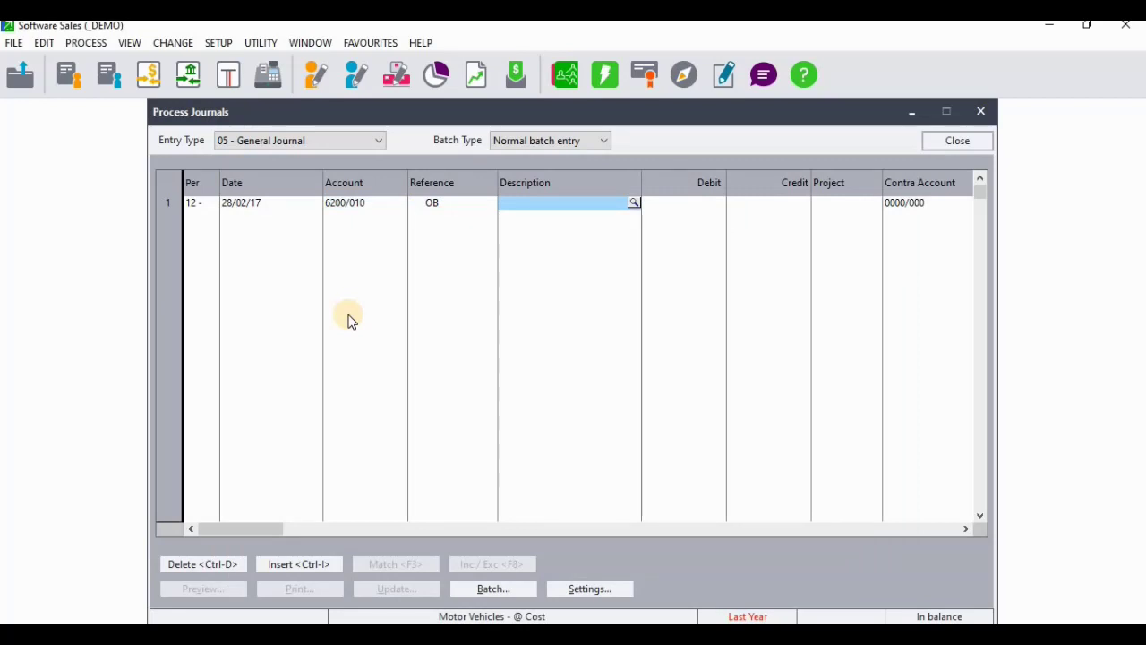
text(o)
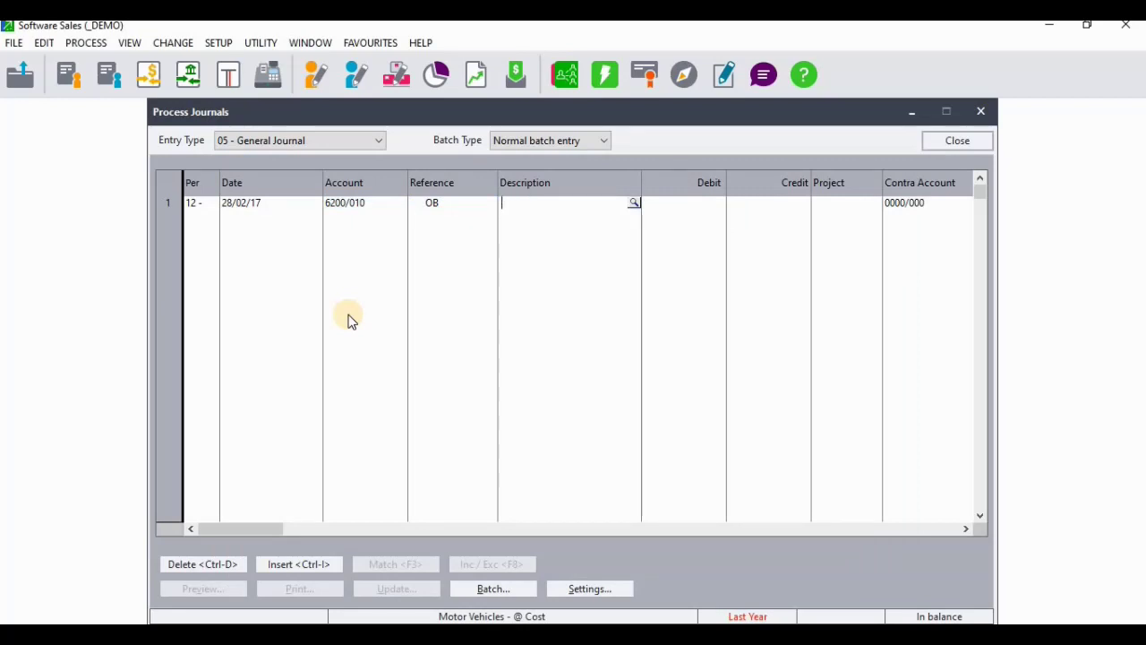
key(BackSpace)
text(Opening )
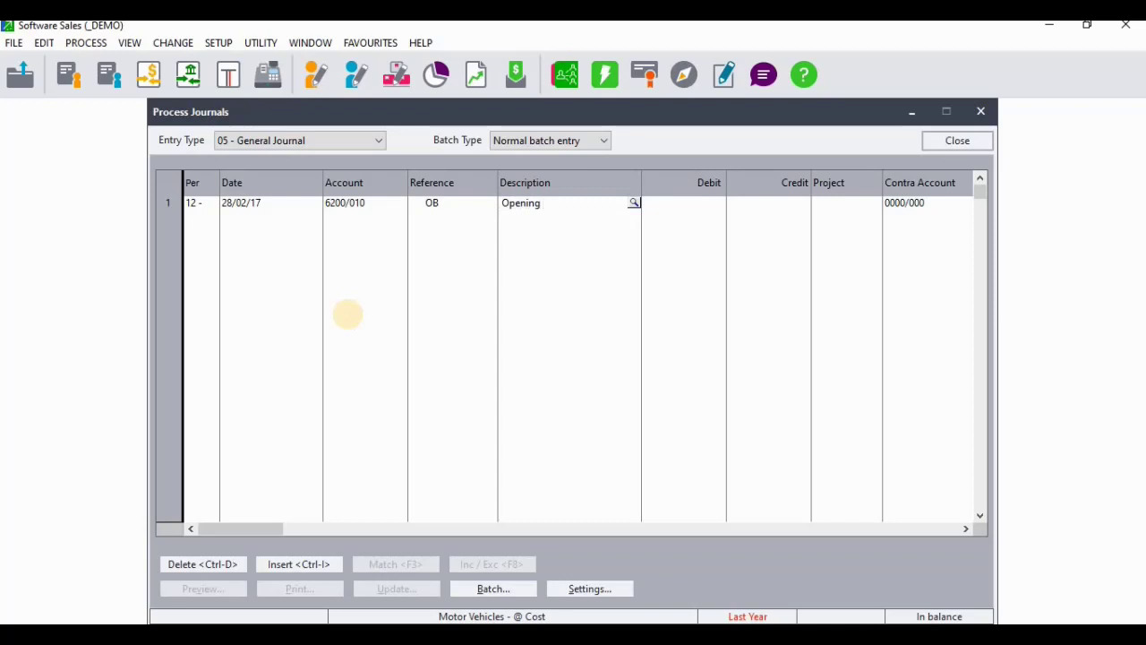
text(Balance)
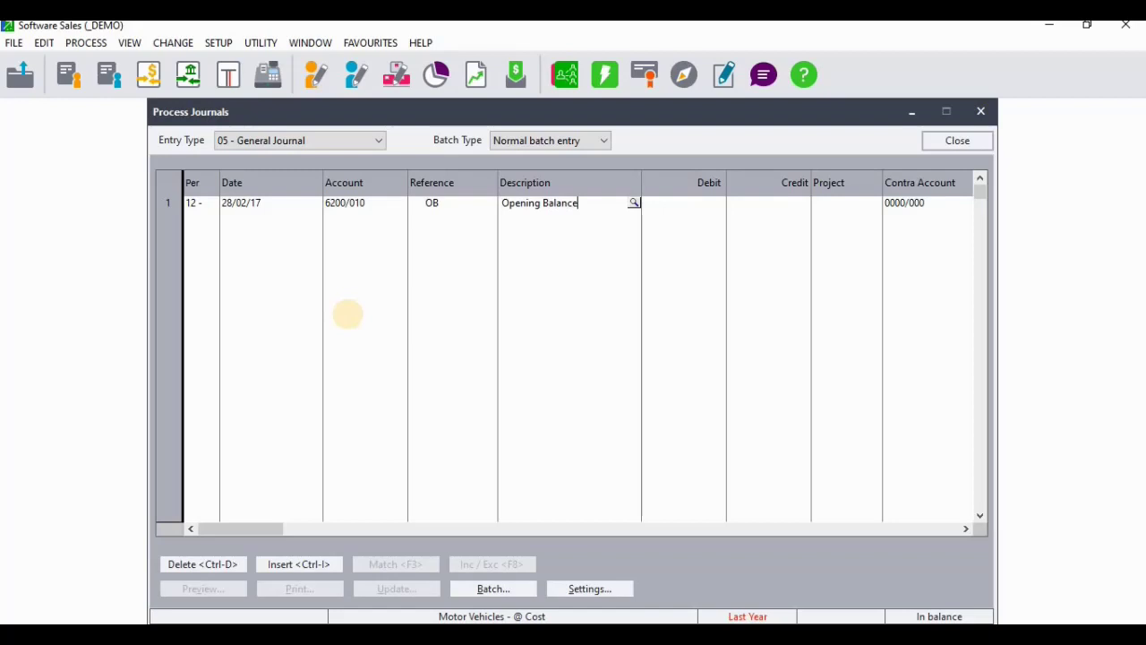
key(Return)
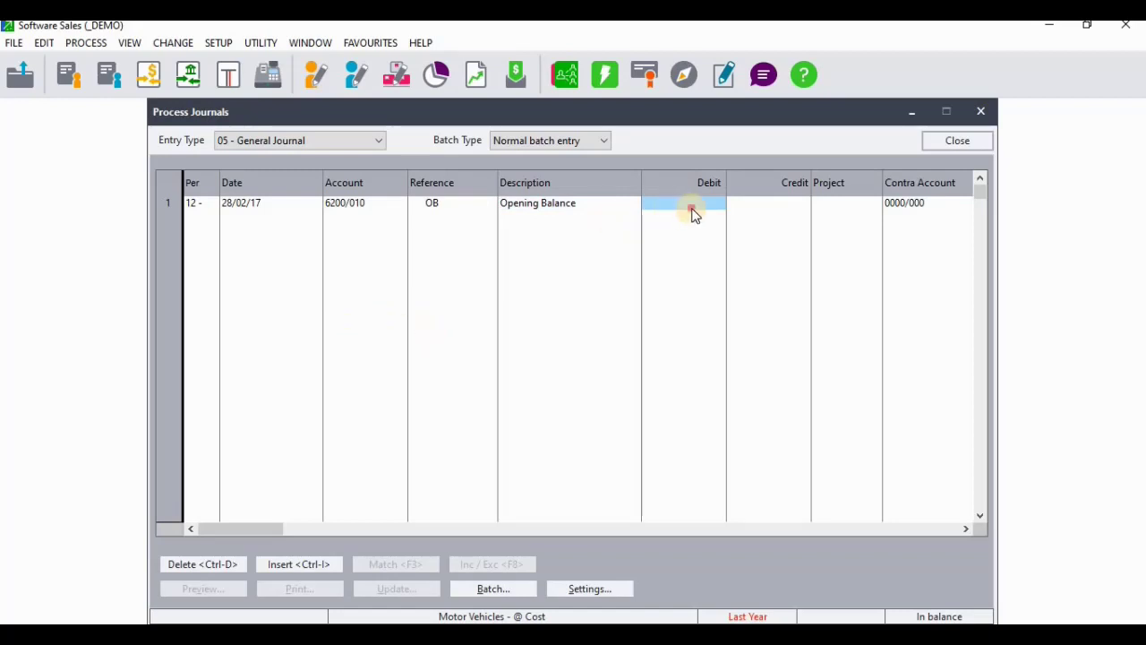
Debit R500 000,00 against contra 9990/000 Opening Balance / Suspense Account and start a new line
click(695, 207)
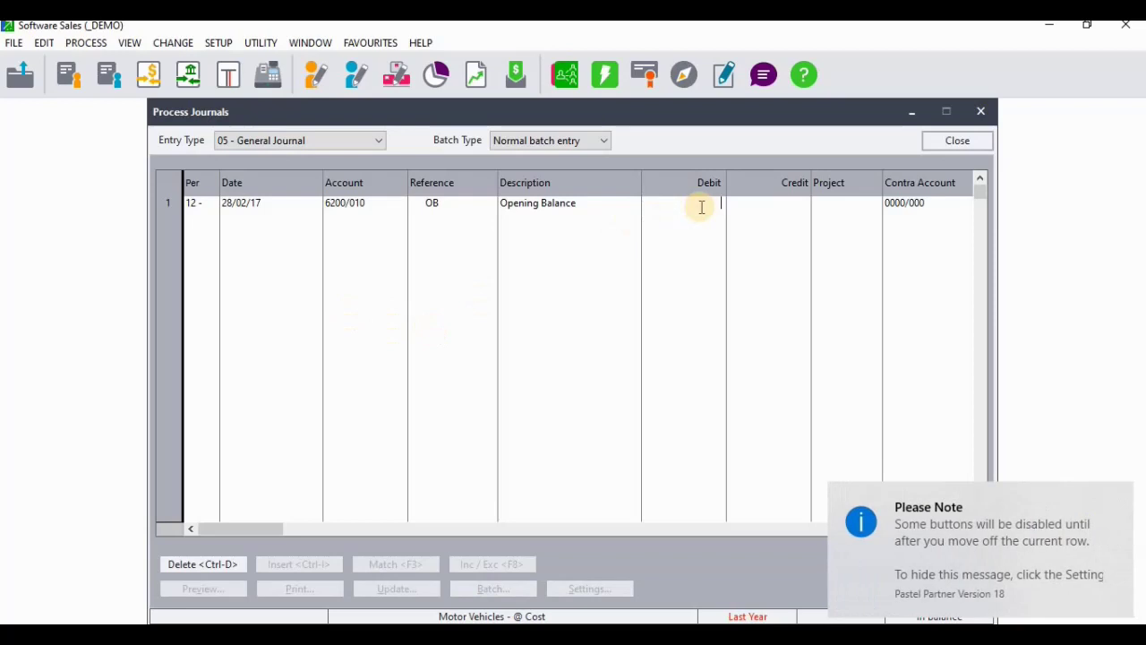
text(500000)
key(Tab)
key(Tab)
key(Tab)
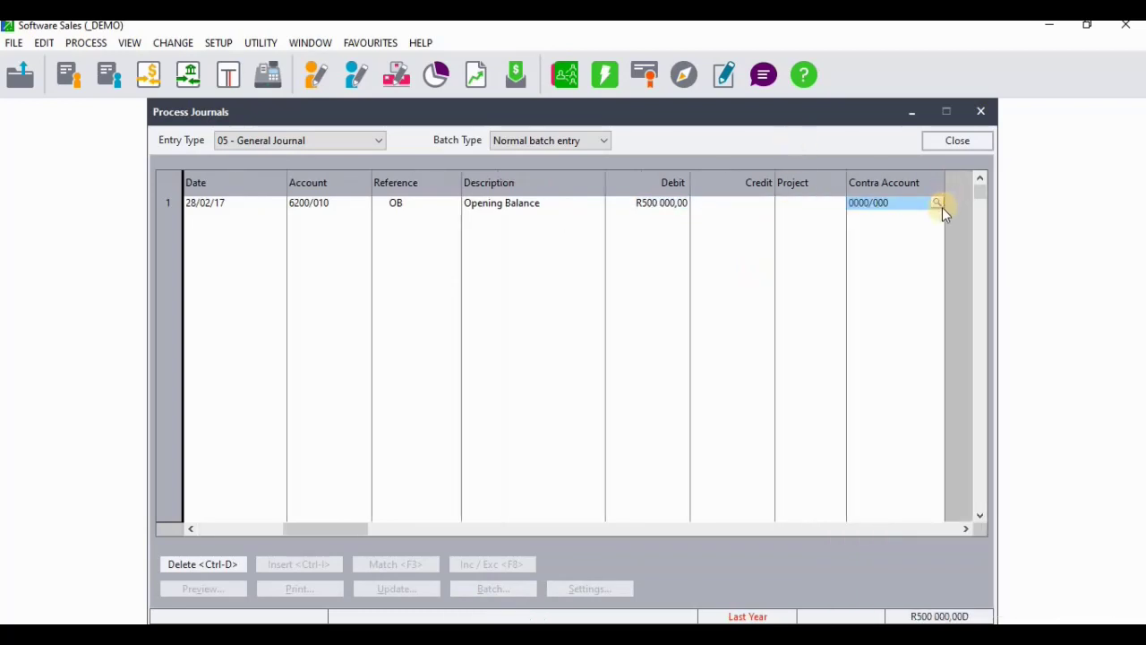
click(940, 202)
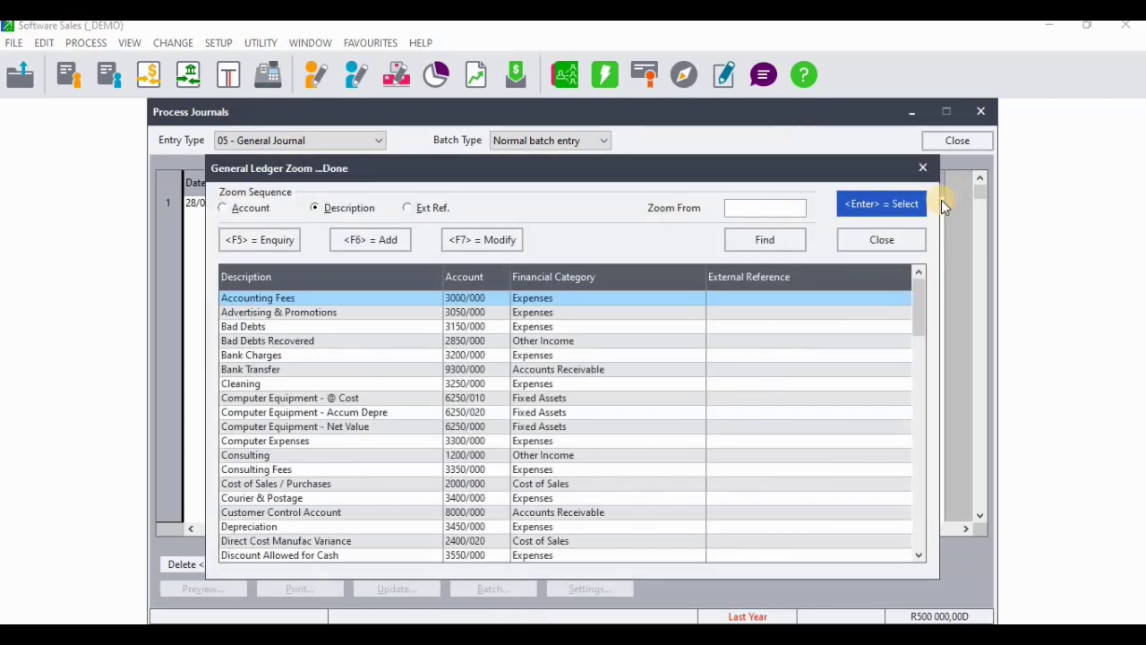
text(op)
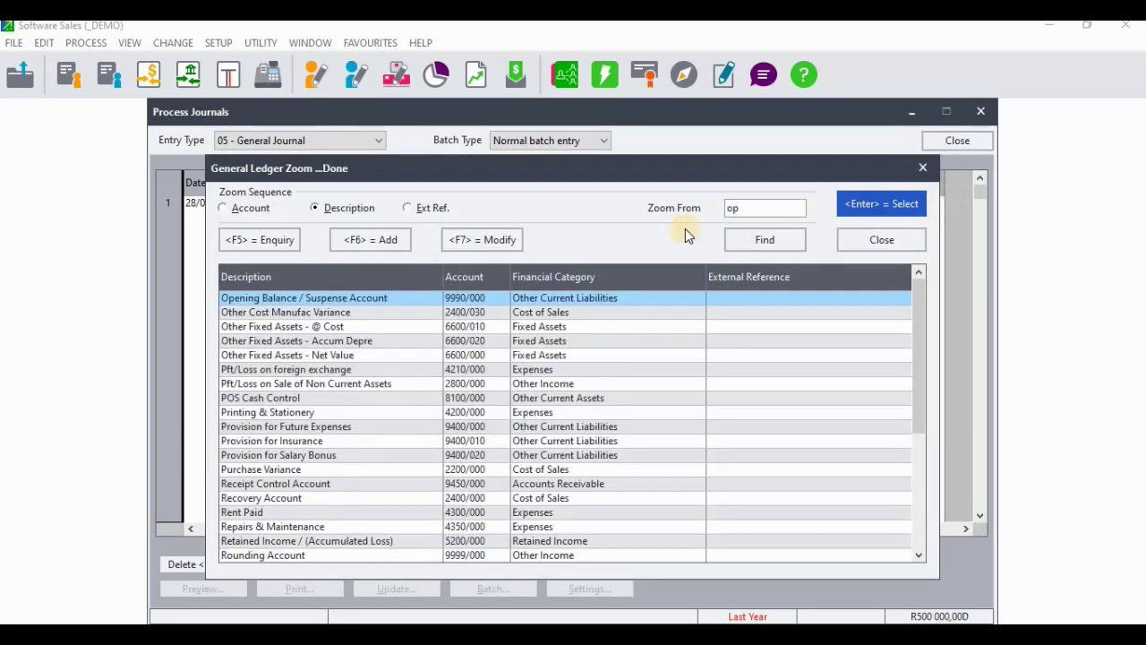
key(Return)
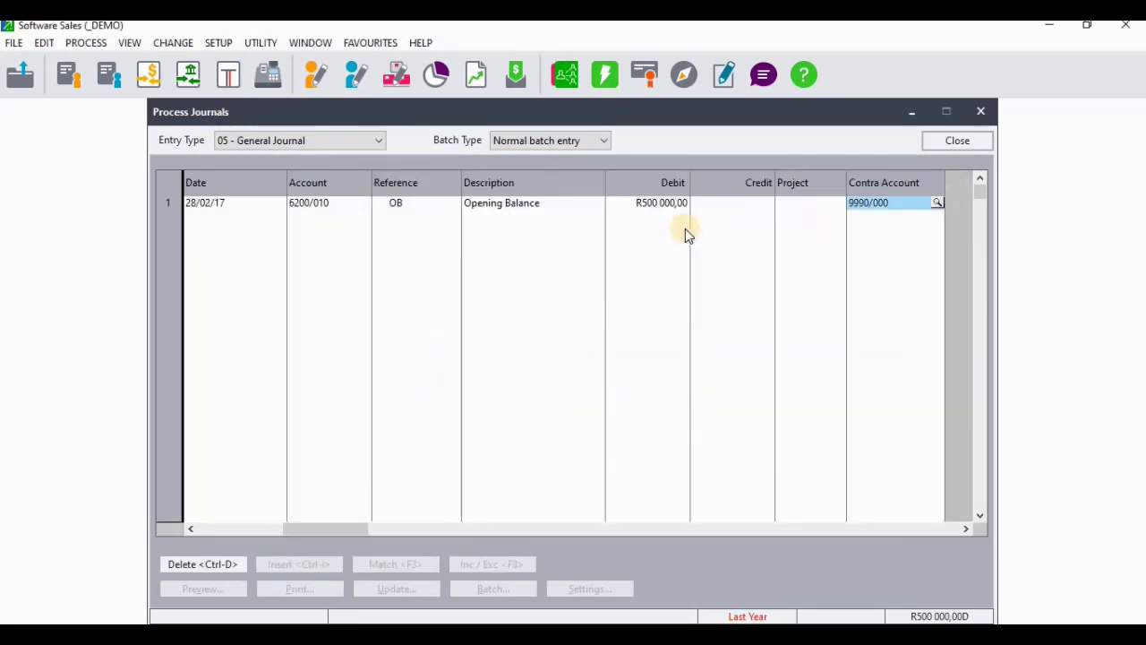
key(Return)
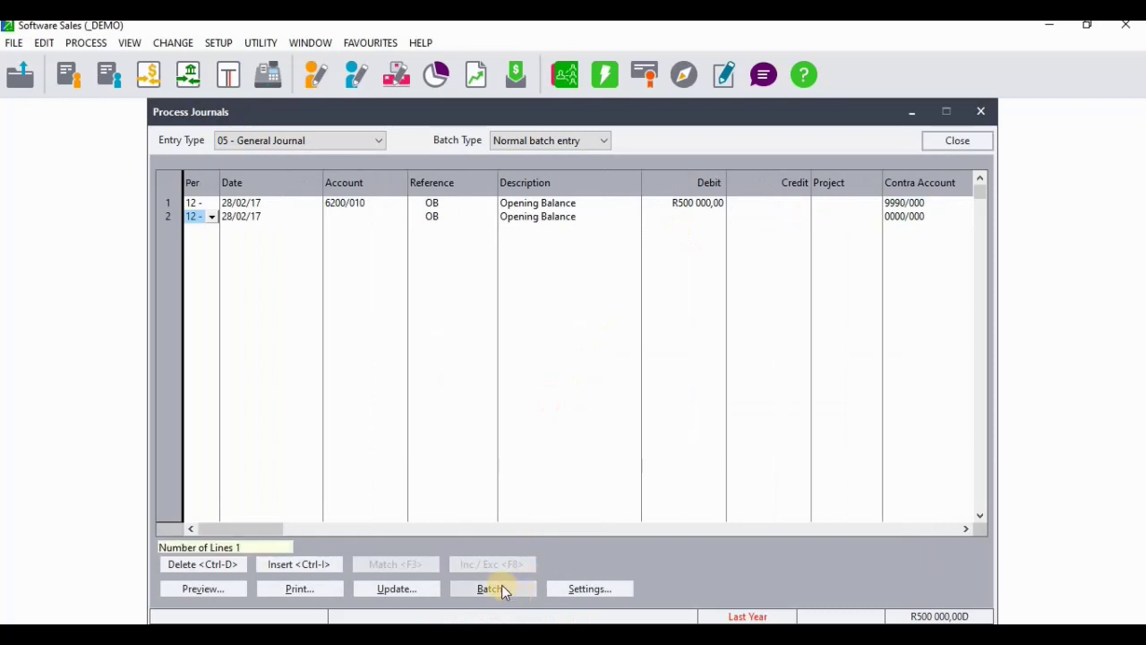
Post the R500 000,00 motor vehicles cost journal batch with Update this Journal Batch
click(423, 594)
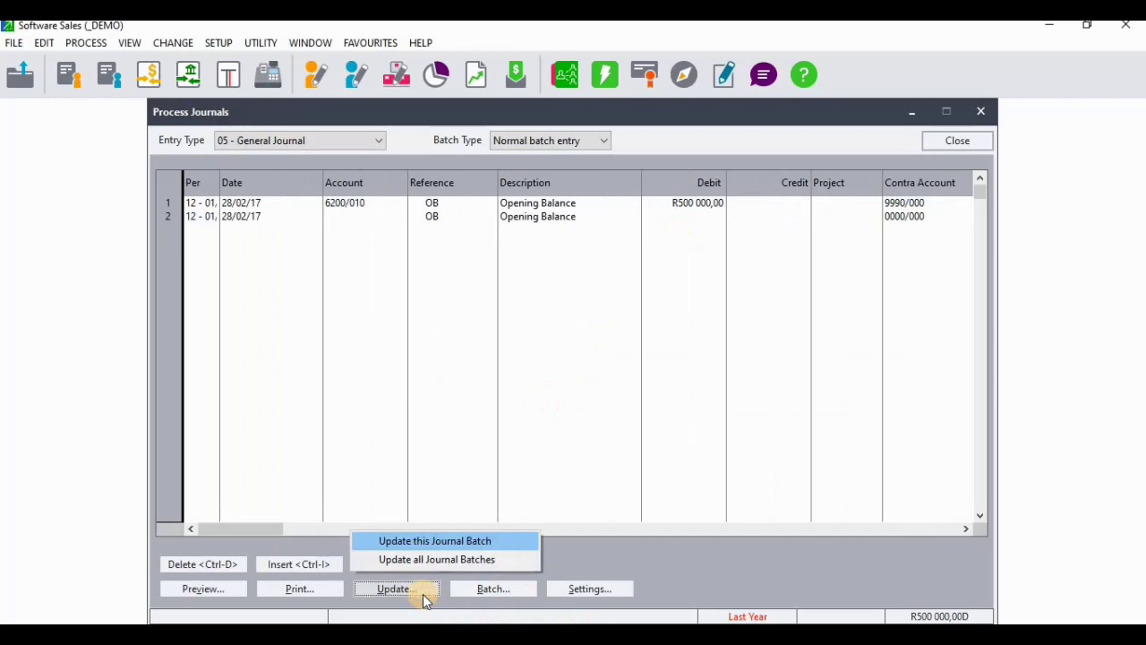
click(421, 540)
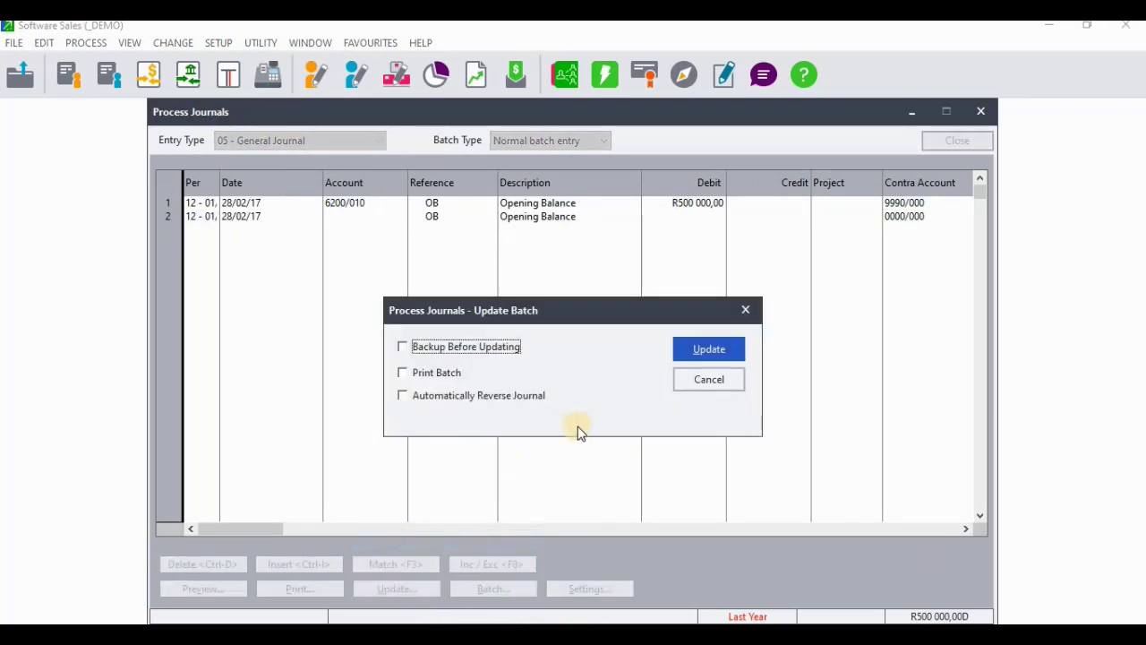
click(686, 350)
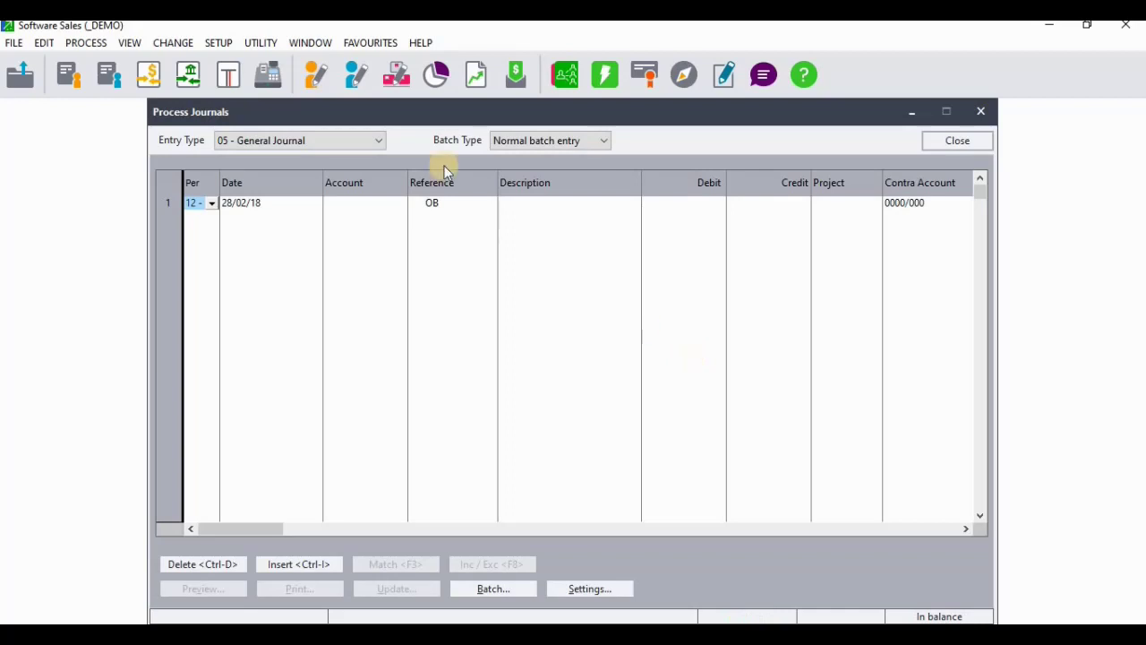
Switch the journal entry type to 07 - Depreciation Journal
click(365, 142)
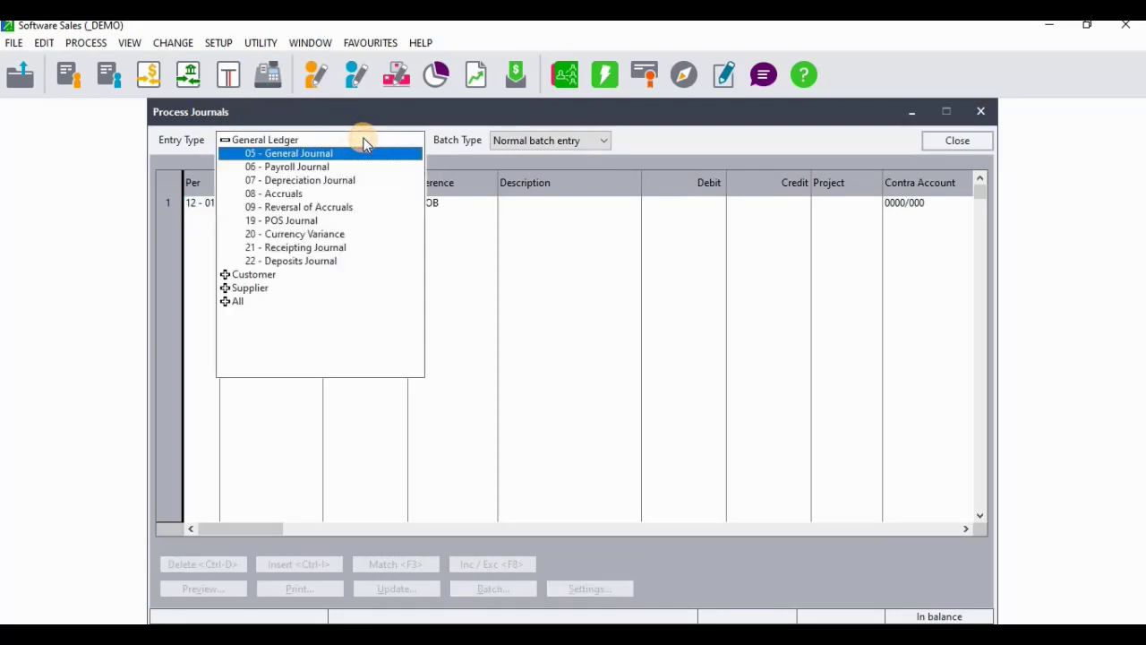
click(331, 183)
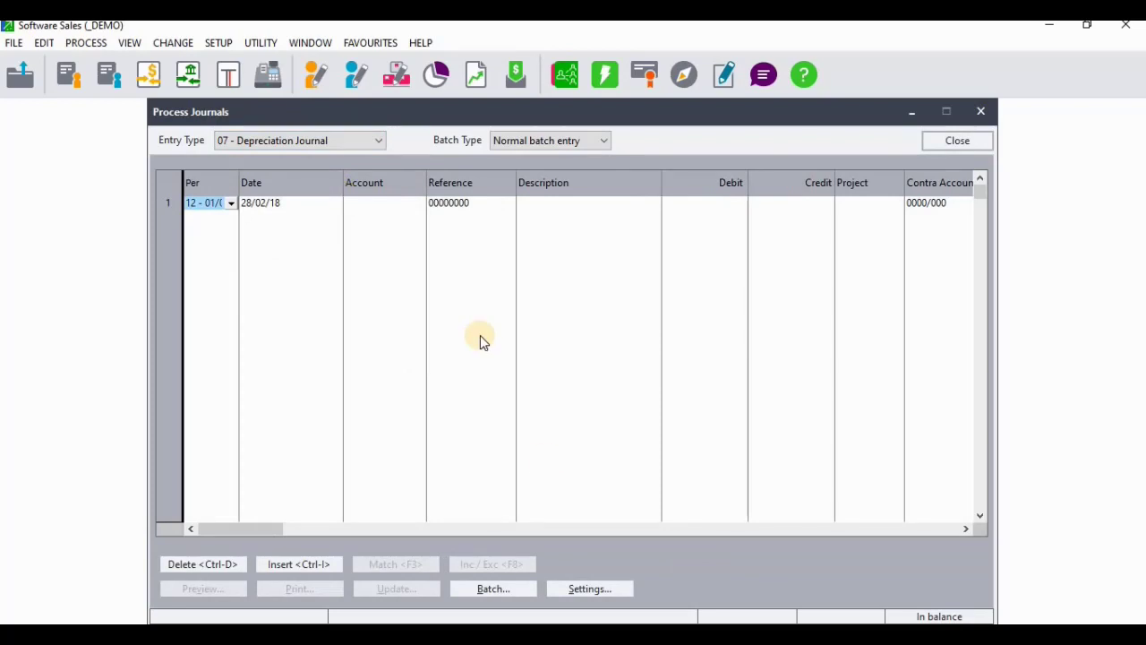
click(588, 588)
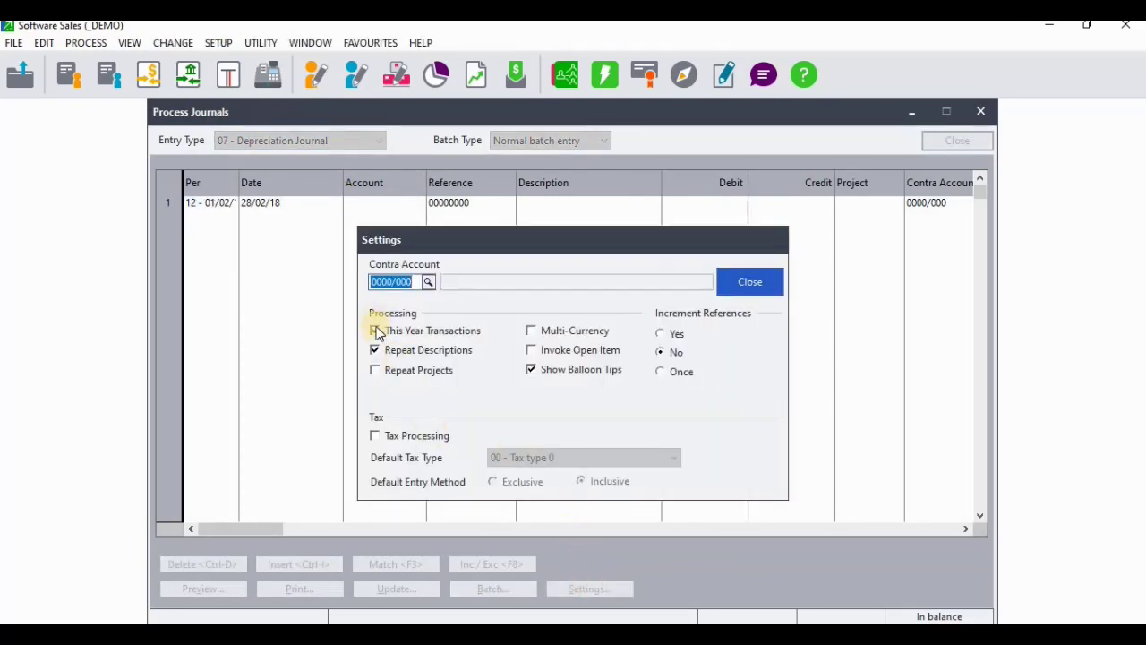
Set the depreciation journal to Last Year transactions and move to the Account cell, dated 28/02/17
click(375, 331)
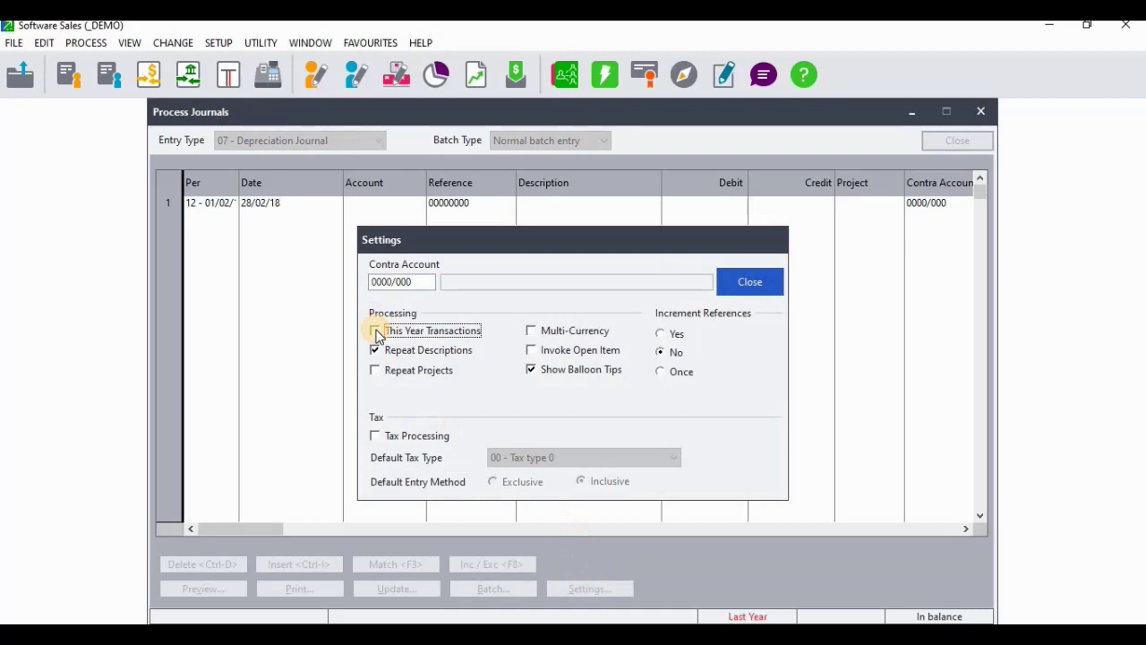
click(740, 283)
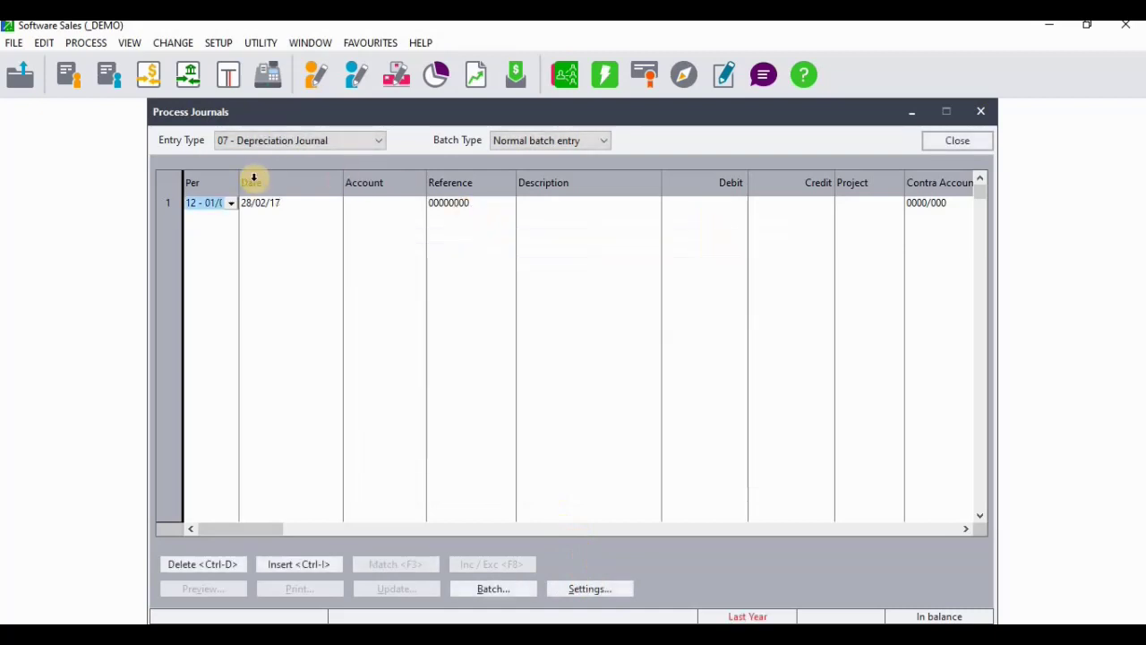
key(Tab)
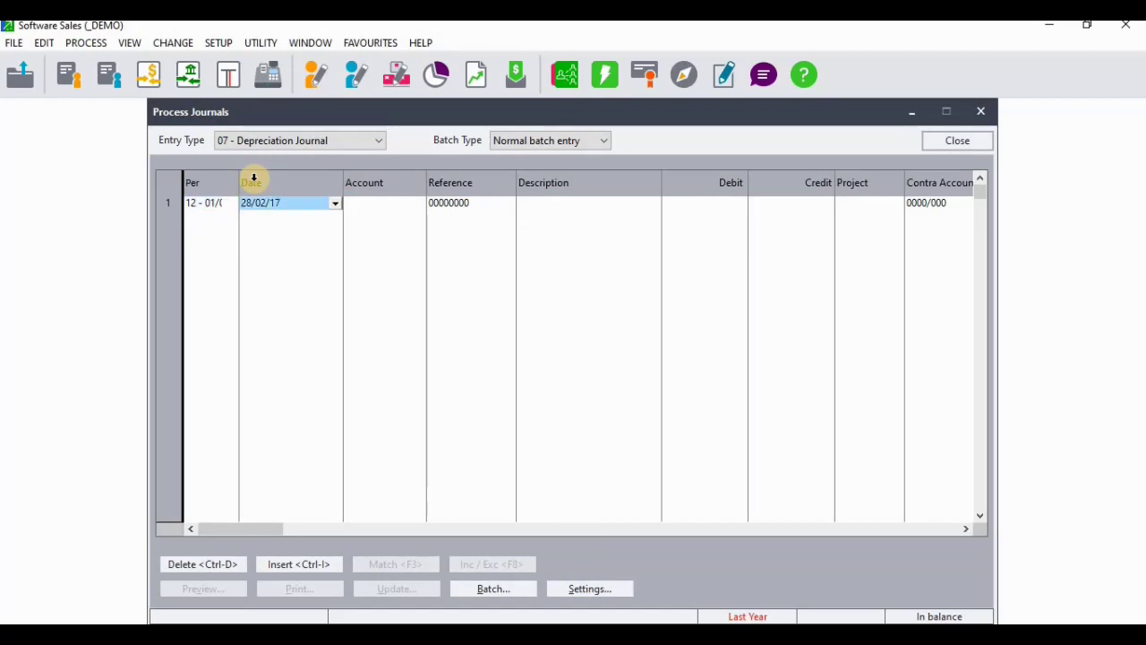
key(Tab)
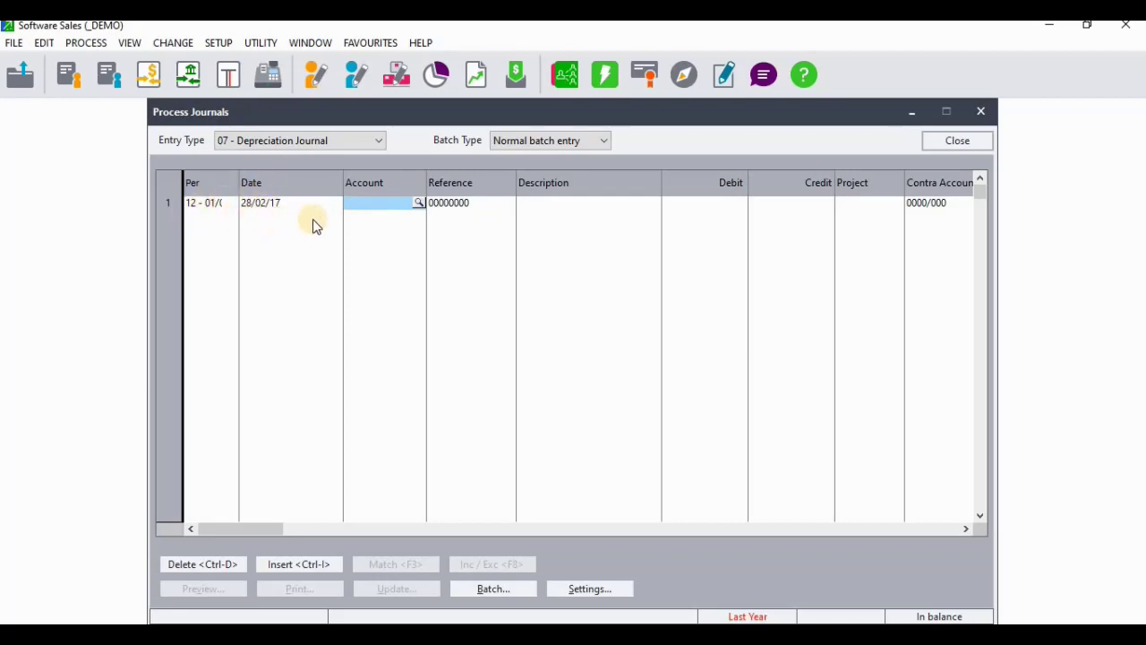
Select account 6200/020 Motor Vehicles - Accum Depre via the ledger lookup
click(421, 207)
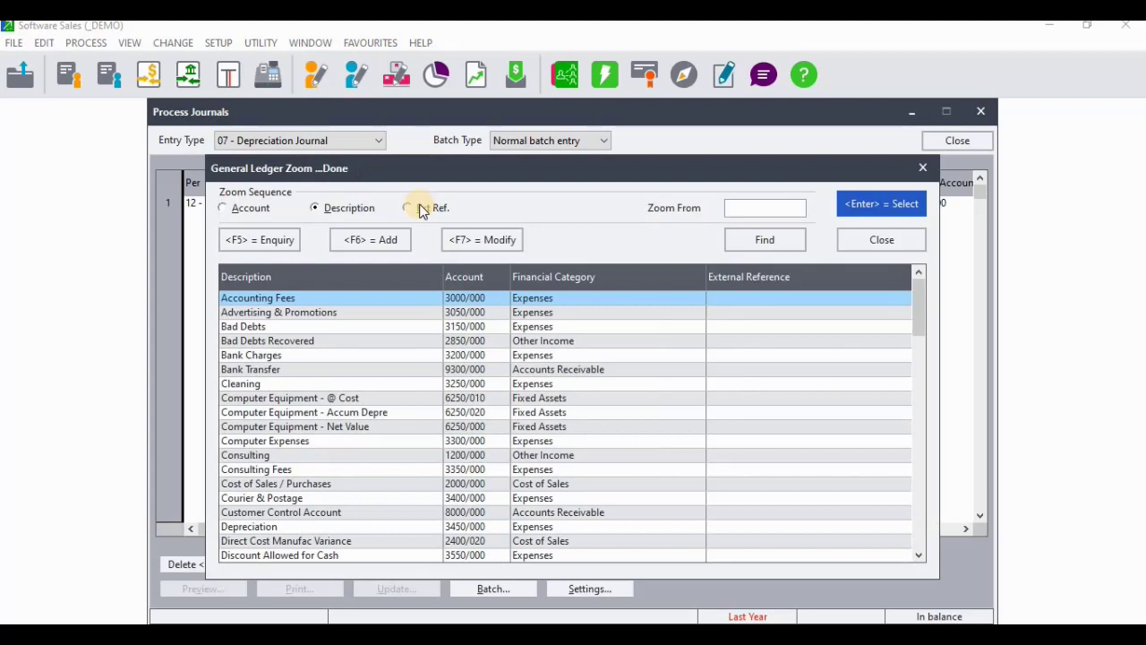
text(acc)
key(BackSpace)
key(BackSpace)
key(BackSpace)
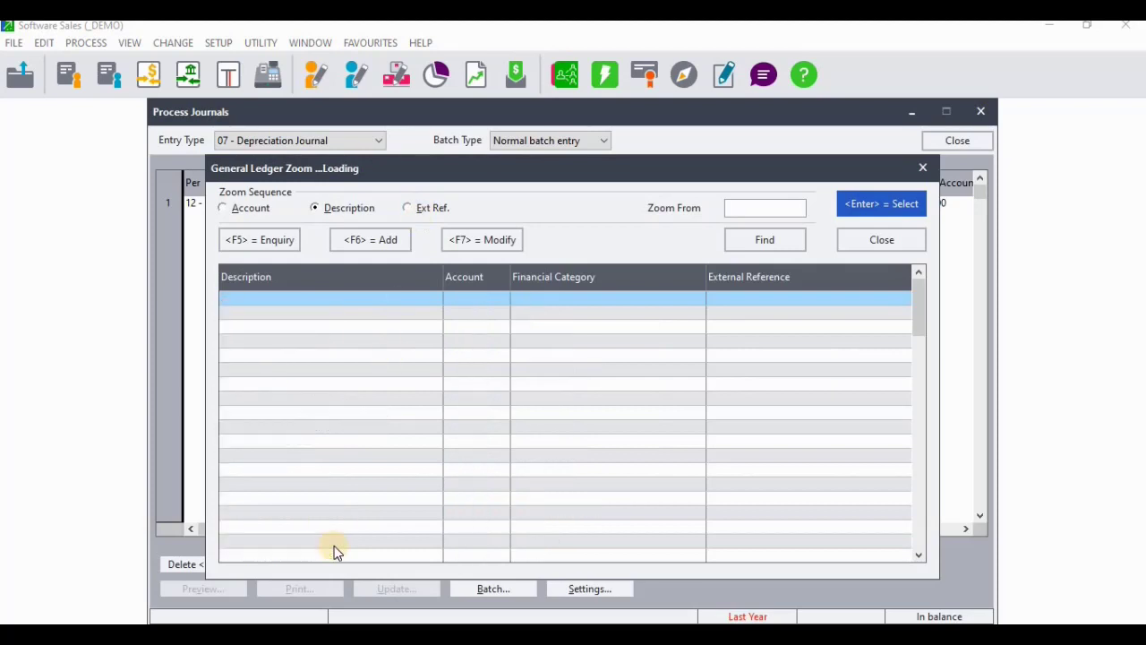
text(mo)
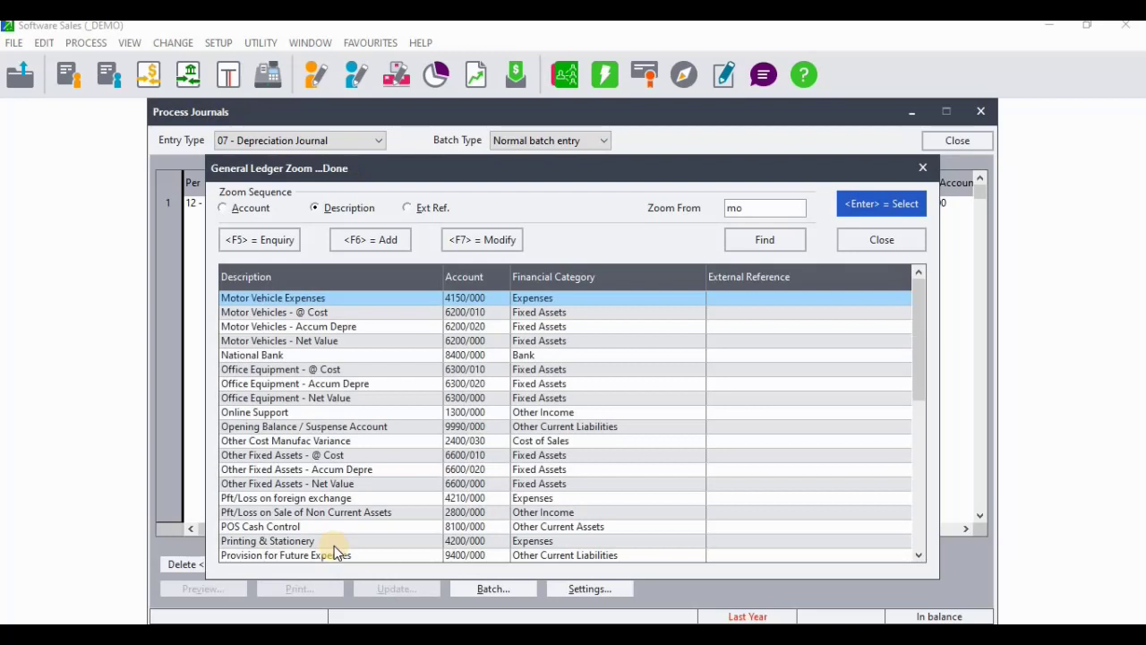
click(309, 326)
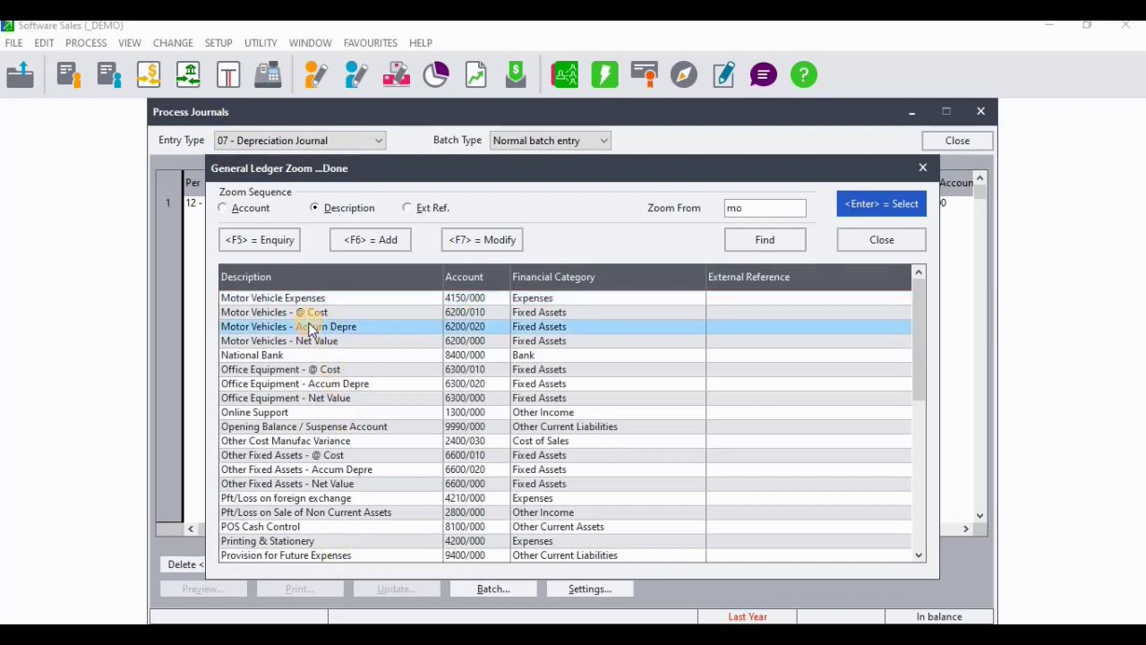
double_click(309, 326)
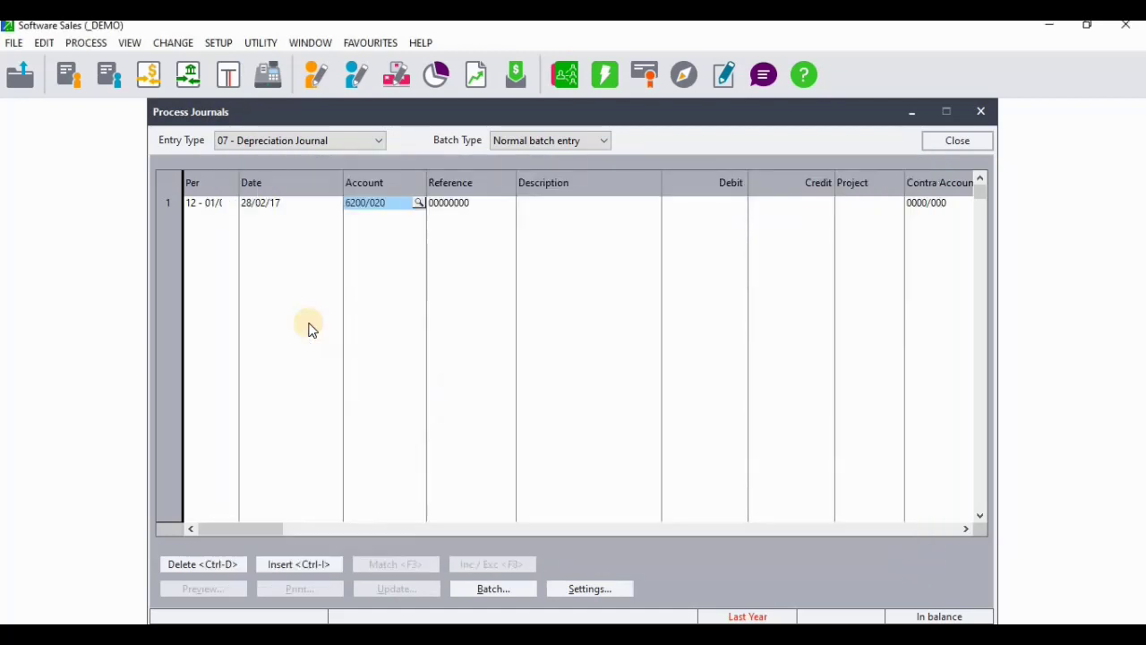
key(Return)
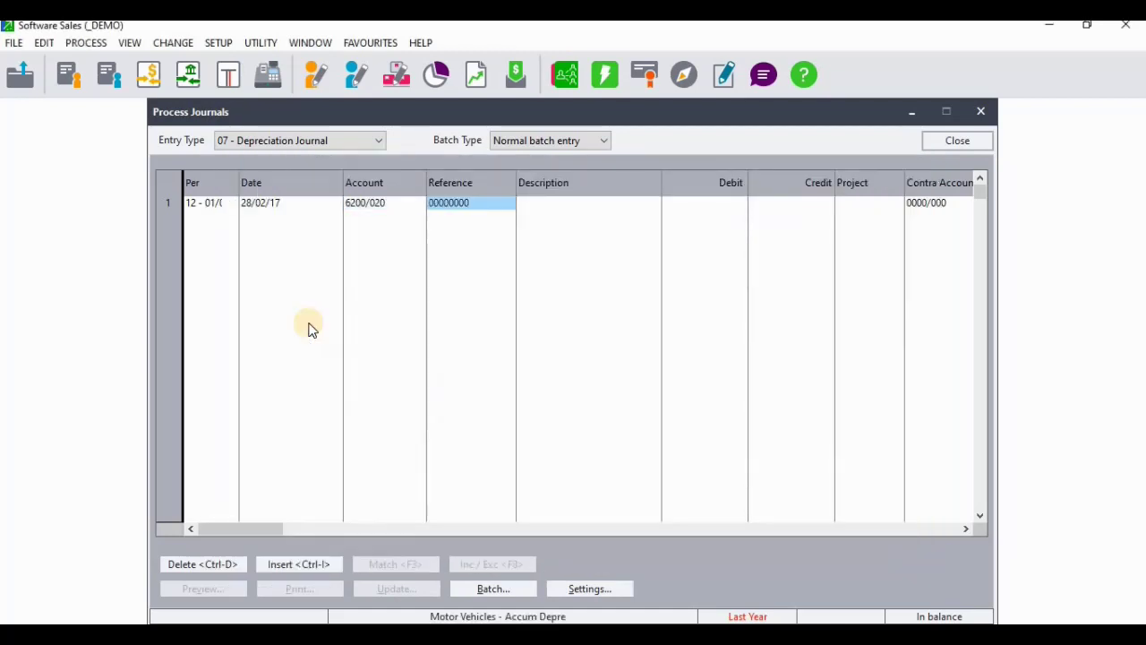
Enter reference OB and description 'Opening Balance' on the depreciation line
text(OB)
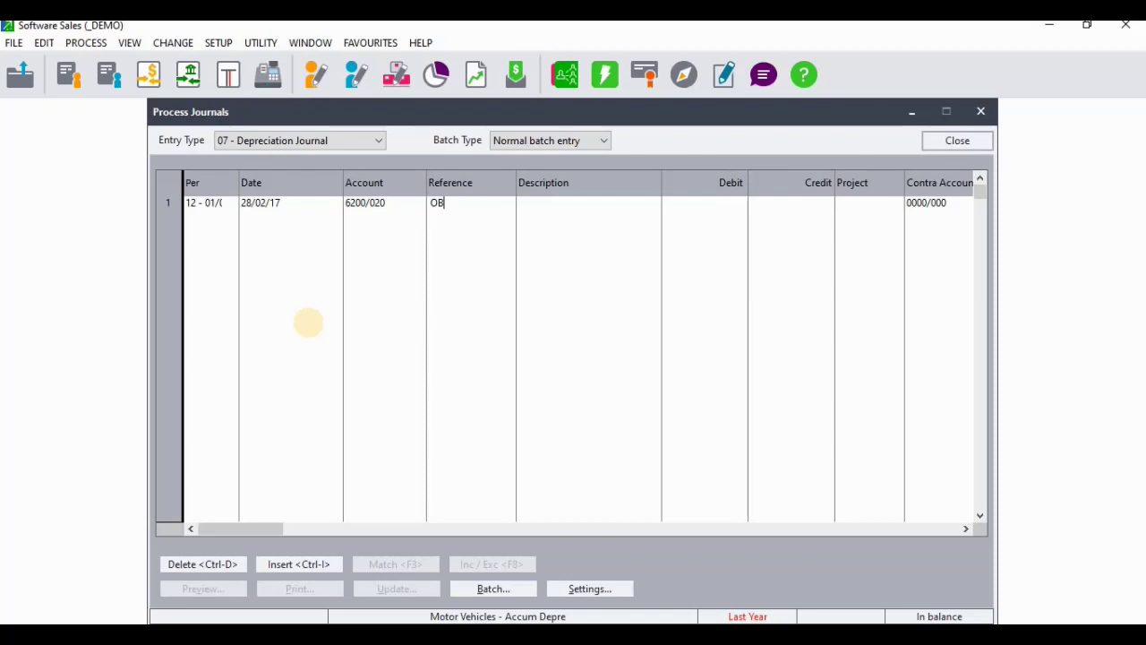
key(Return)
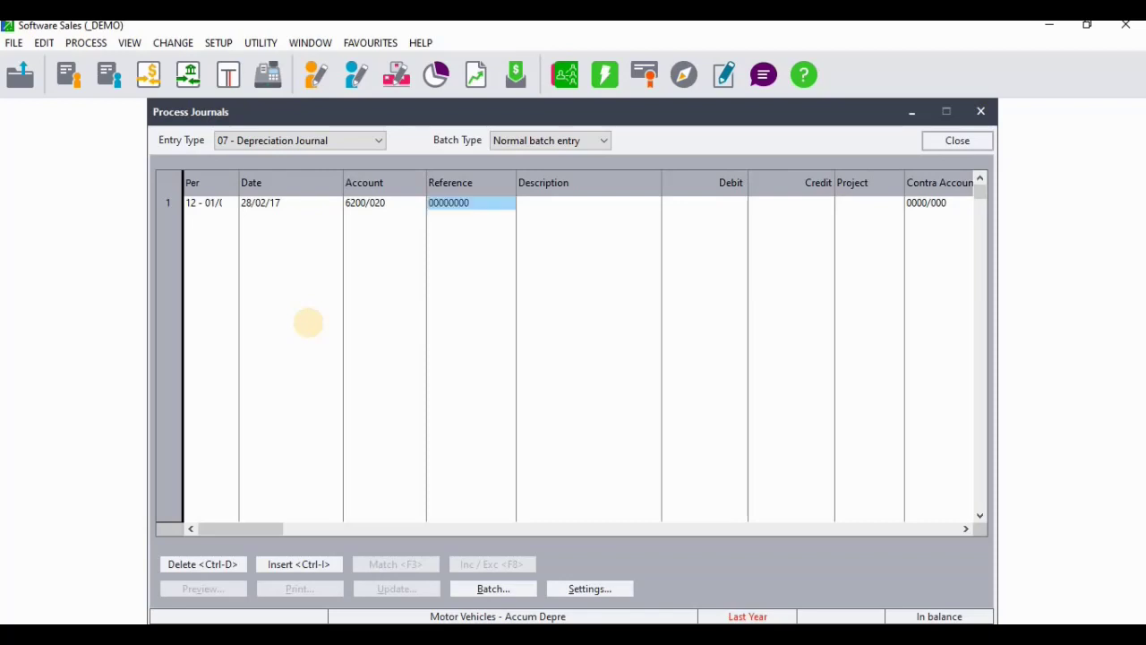
text(O)
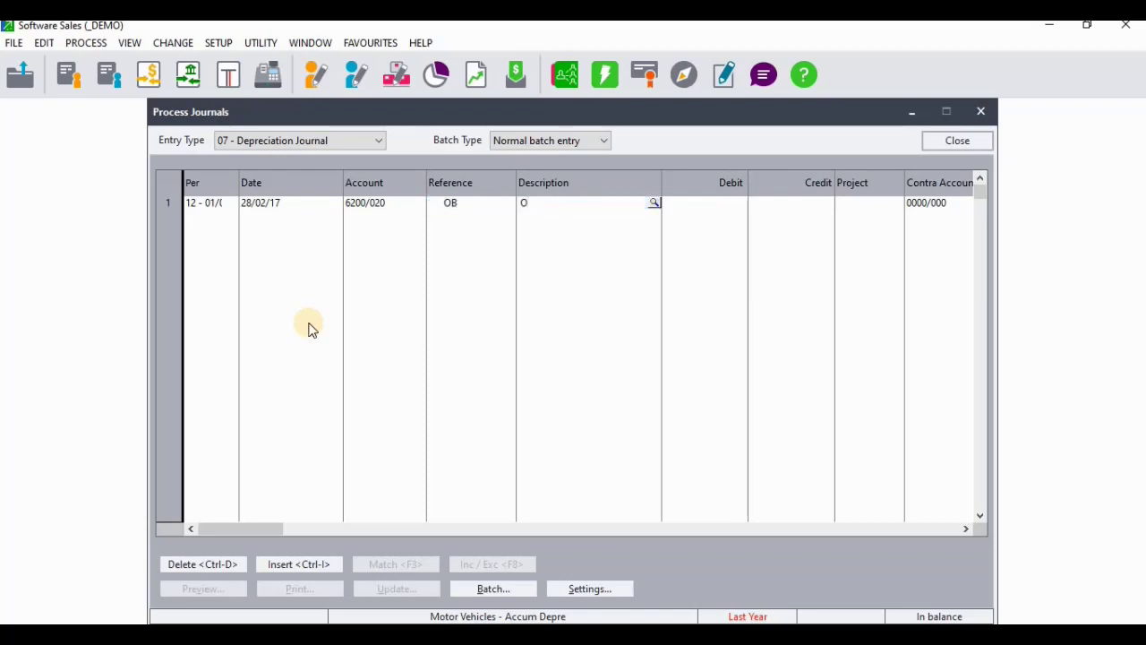
text(pening Balance)
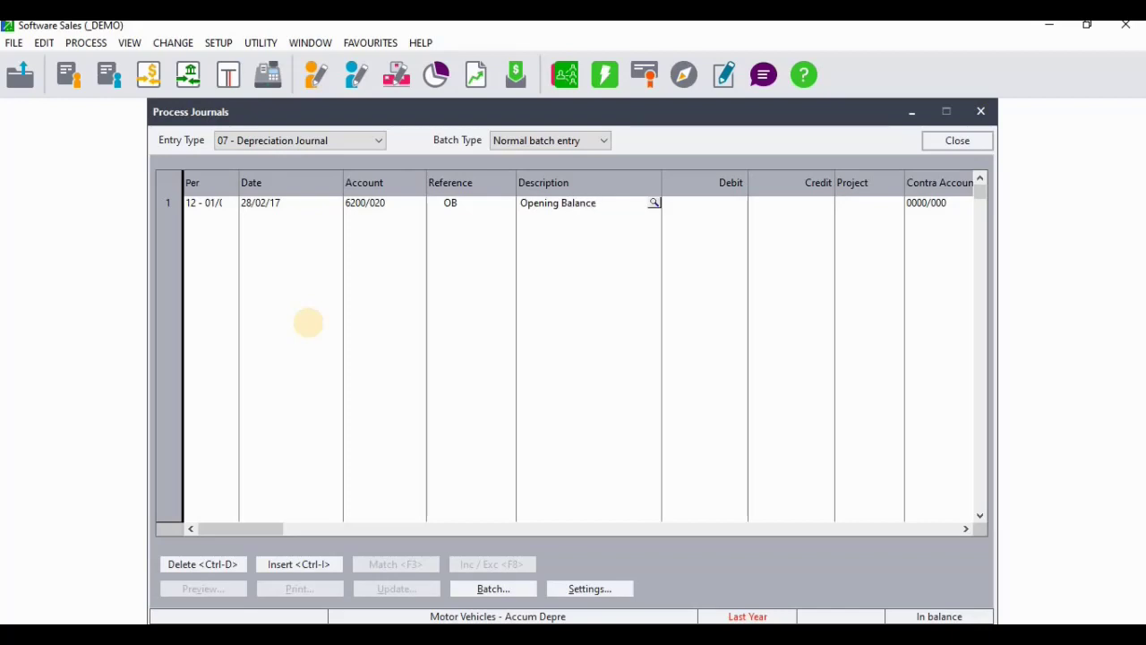
key(Tab)
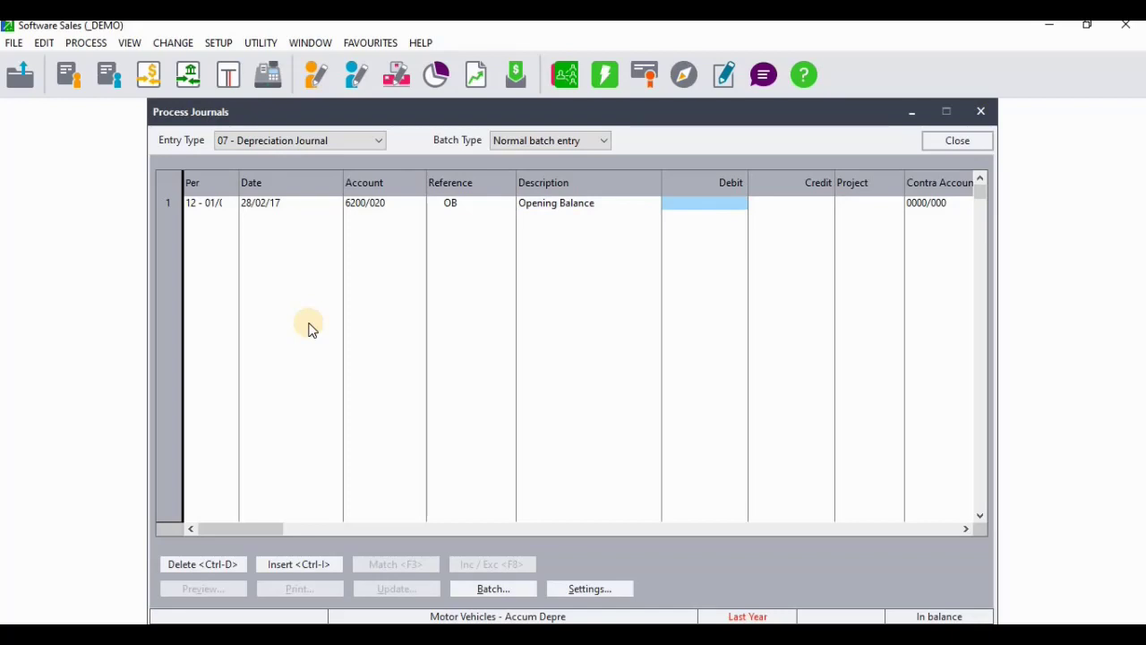
Credit R200 000,00 against contra 9990/000 Opening Balance / Suspense Account and finish the line
key(Tab)
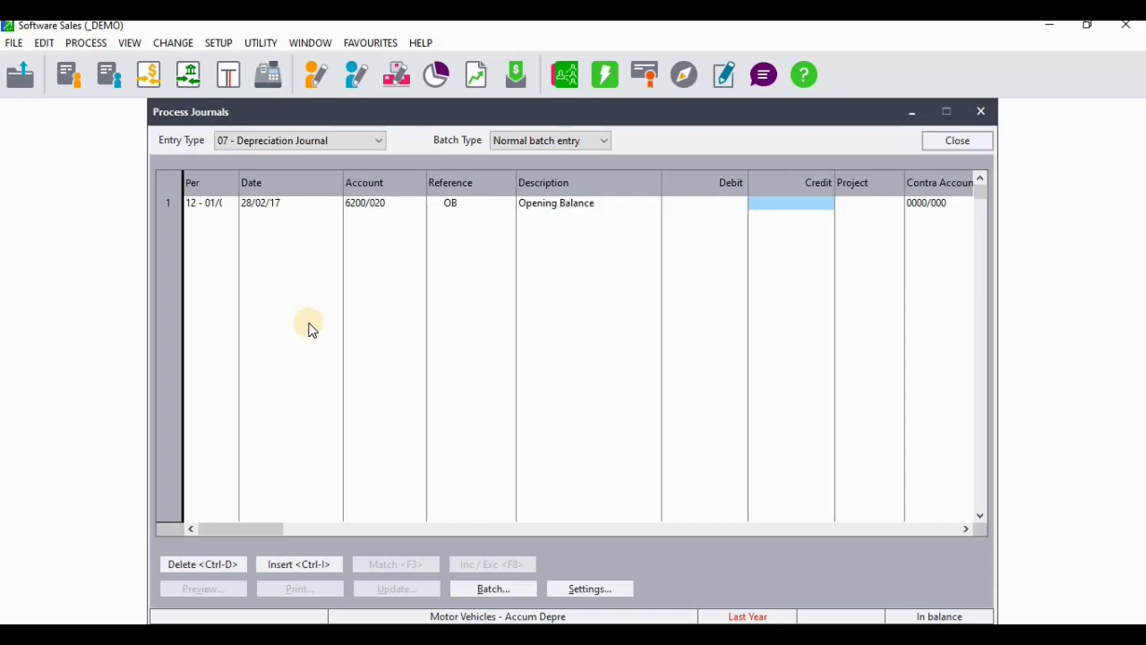
text(20000)
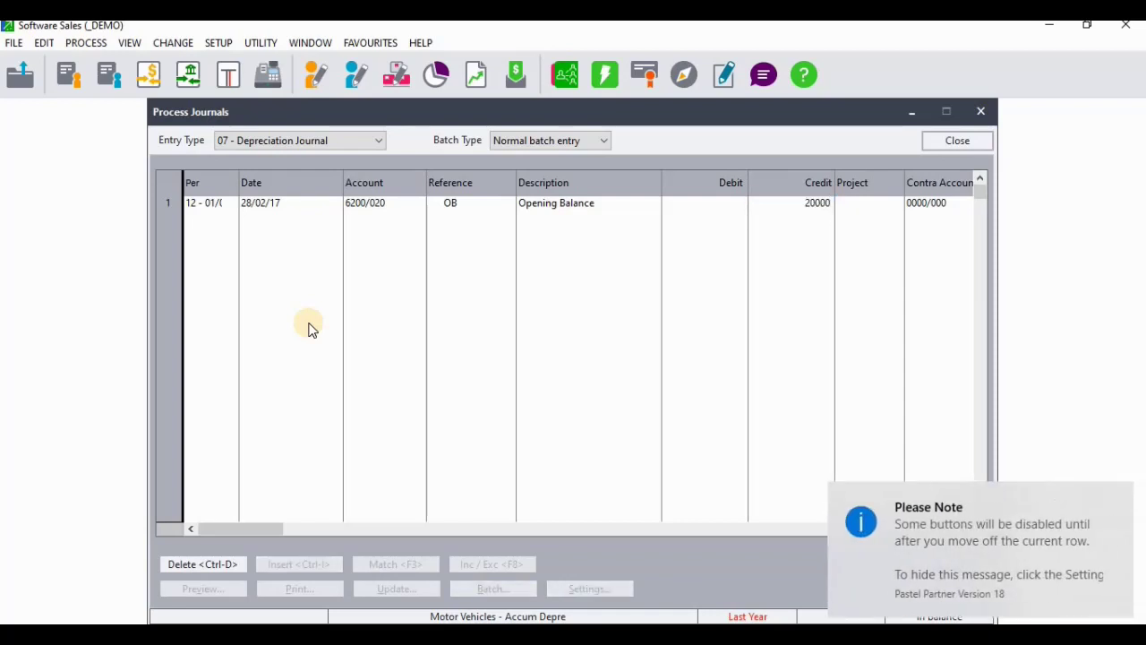
text(0)
key(Tab)
key(Tab)
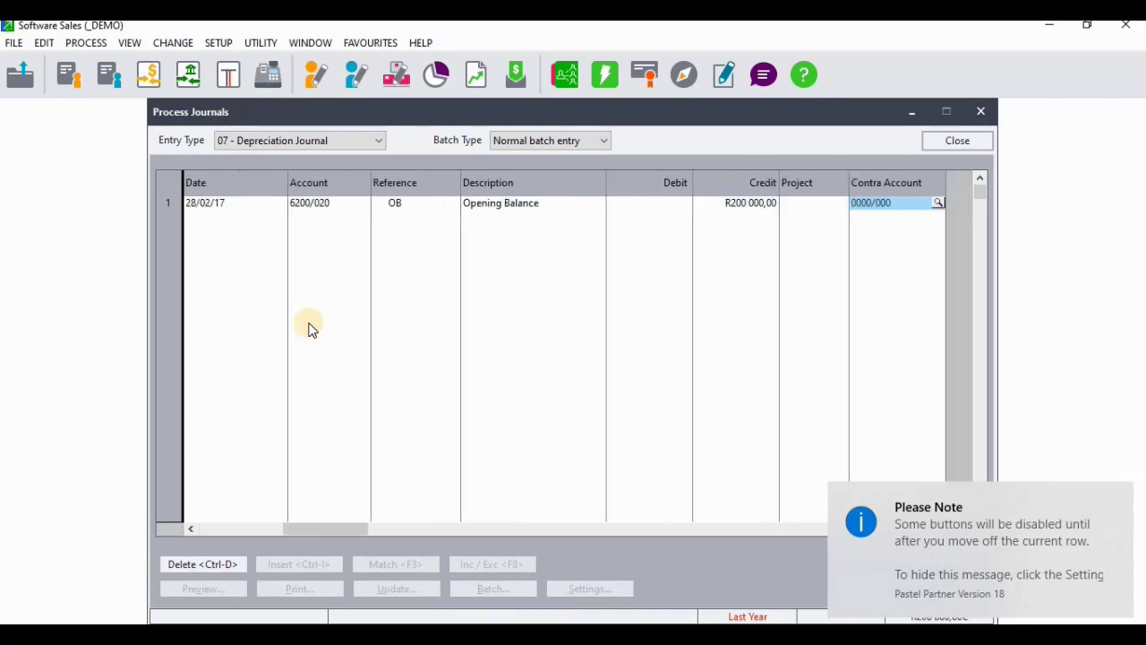
click(943, 203)
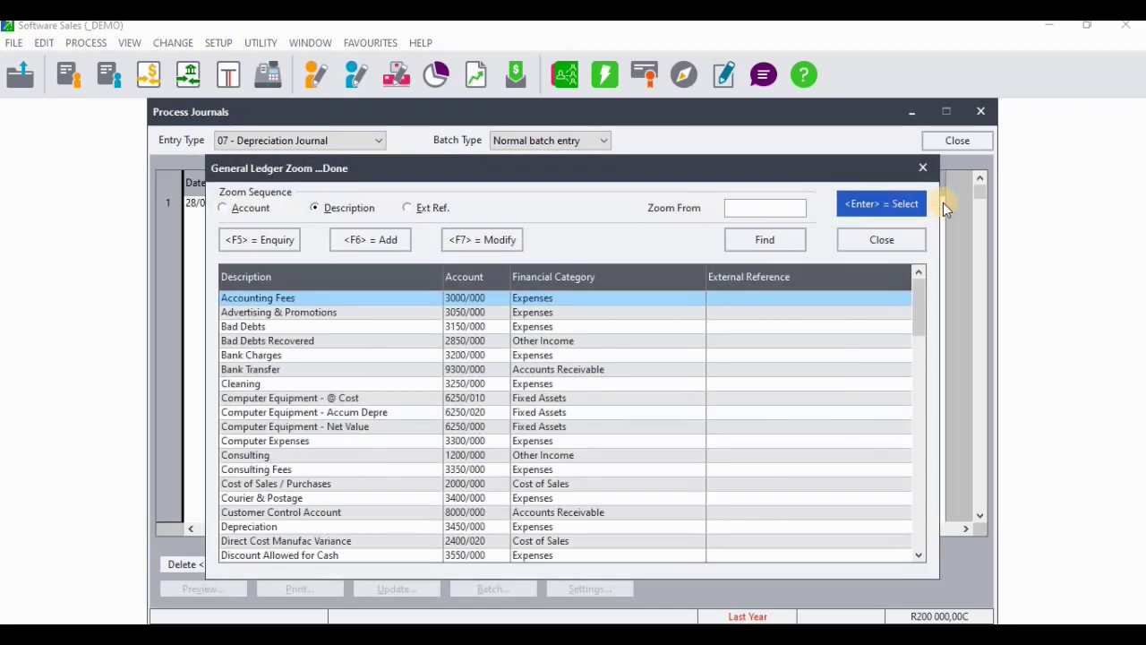
text(op)
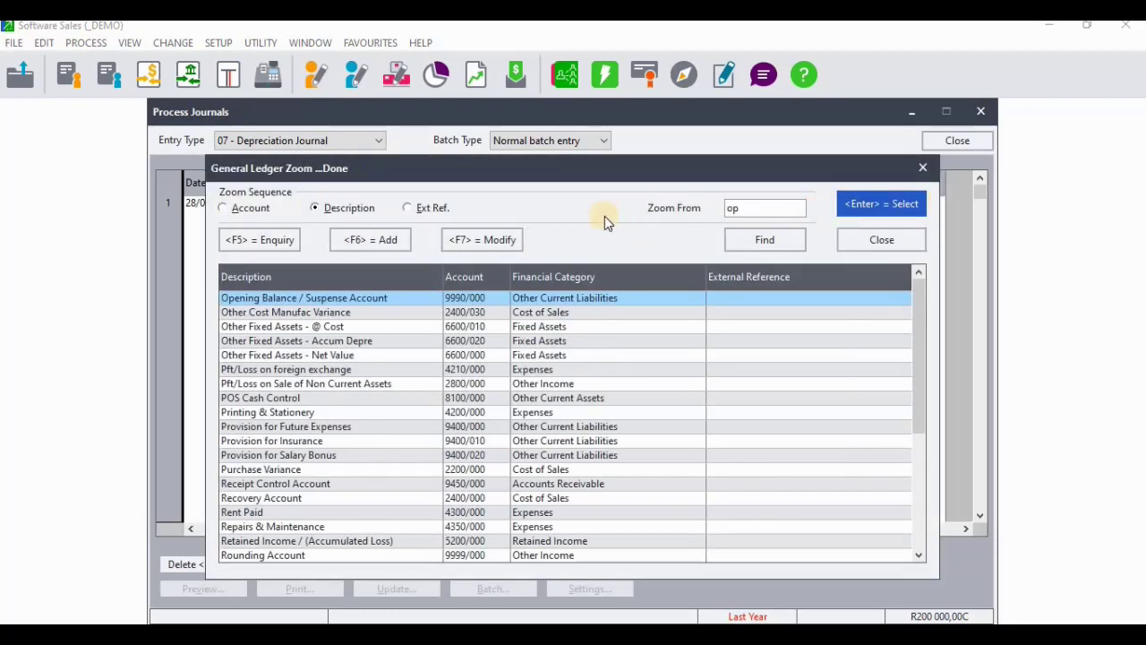
key(Return)
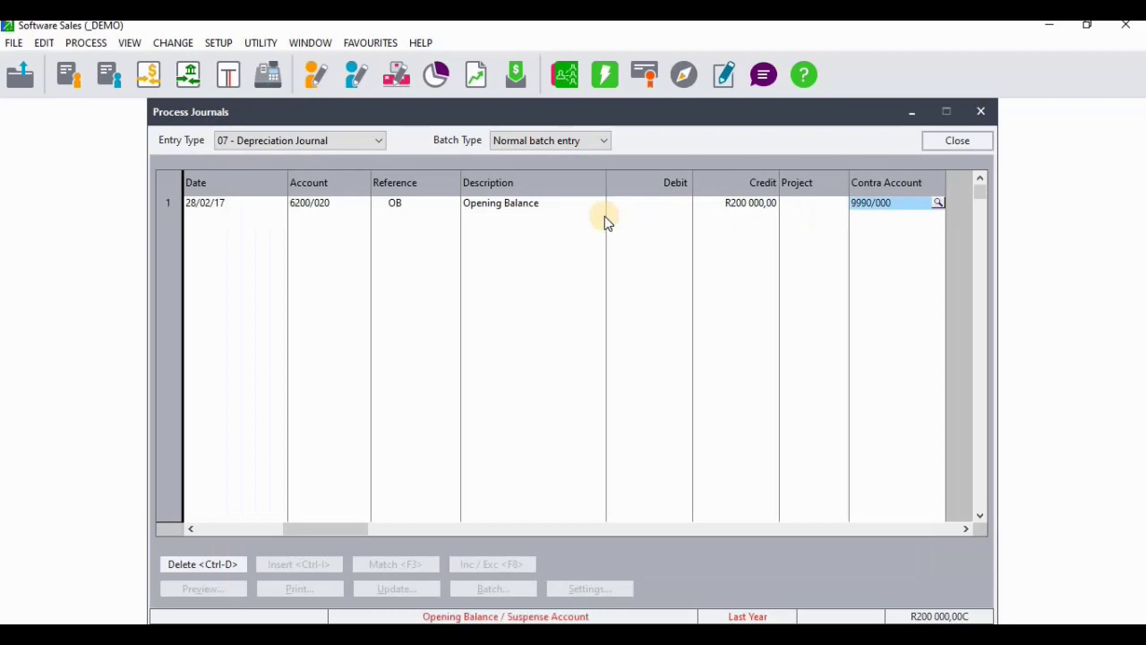
key(Return)
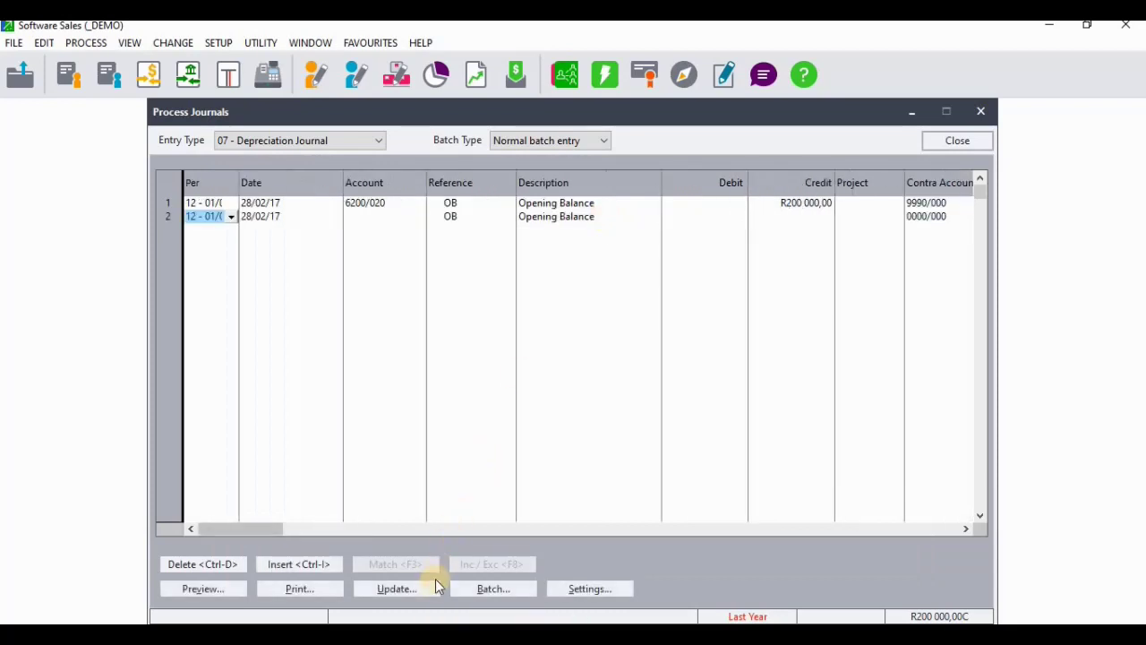
Post the R200 000,00 opening depreciation journal batch to the ledger and close the journal window
click(432, 586)
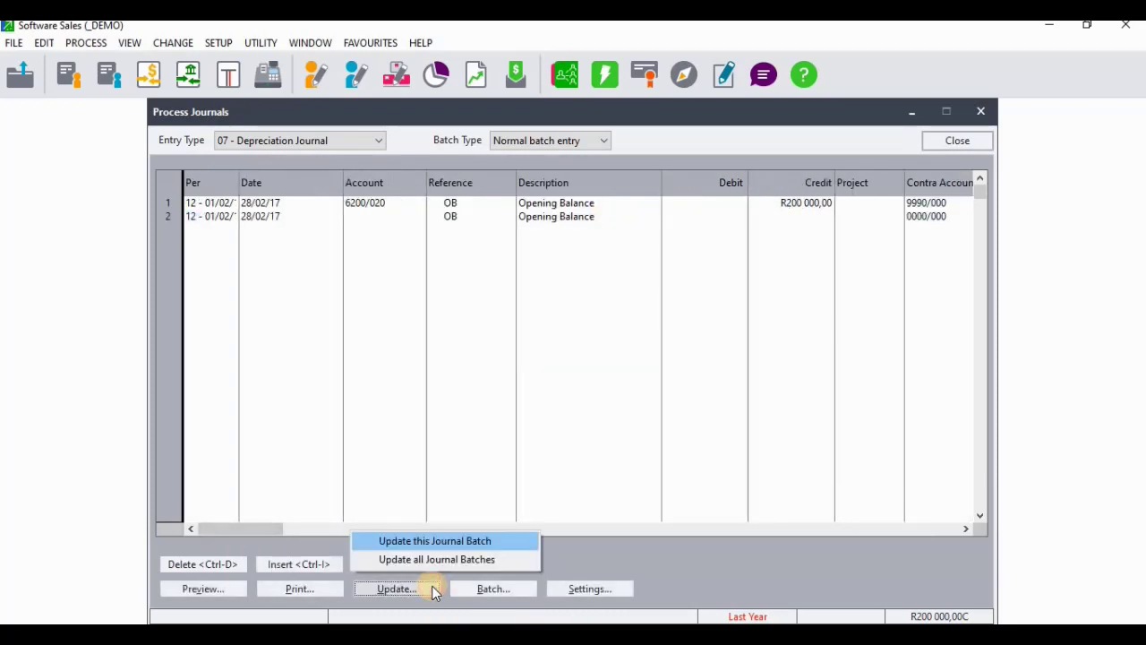
click(443, 542)
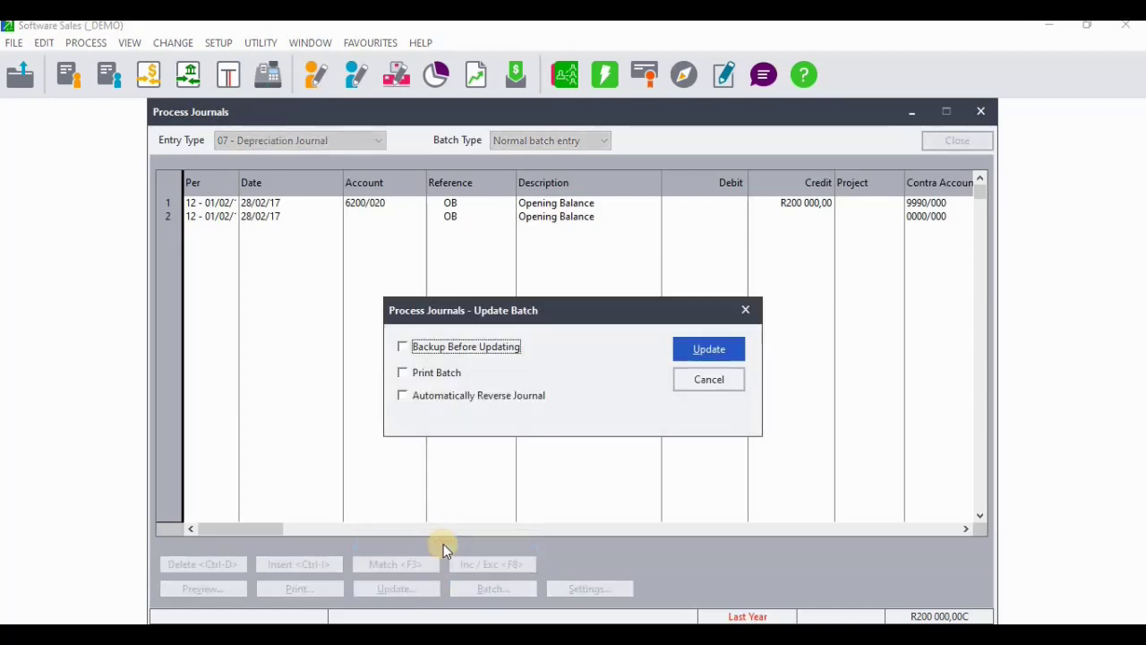
click(704, 348)
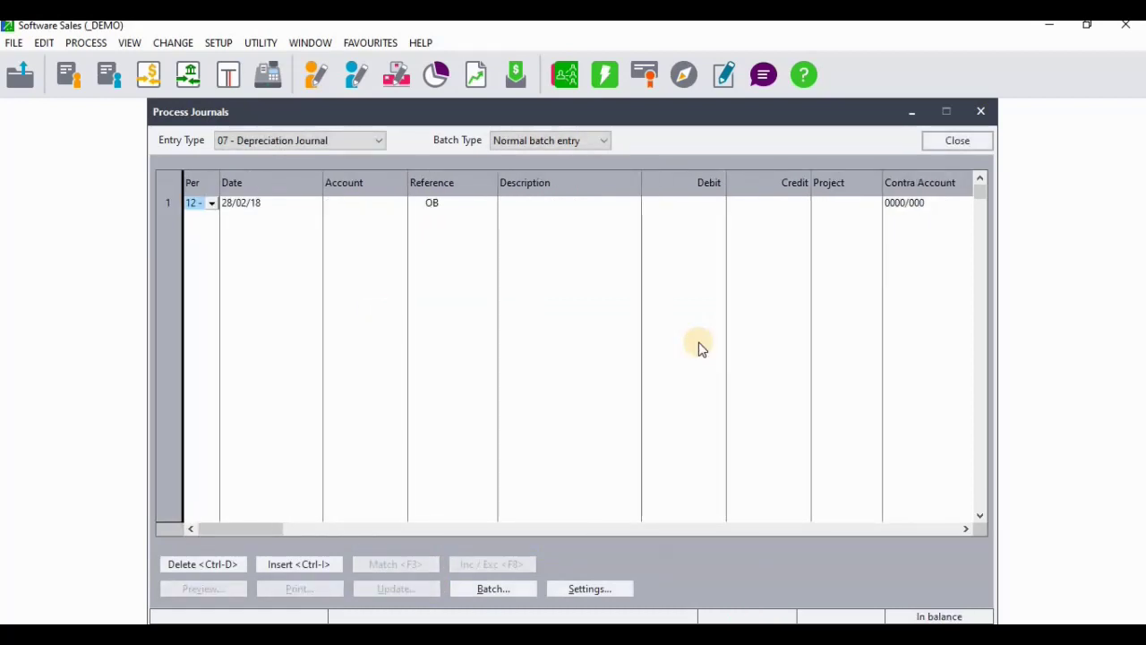
click(954, 143)
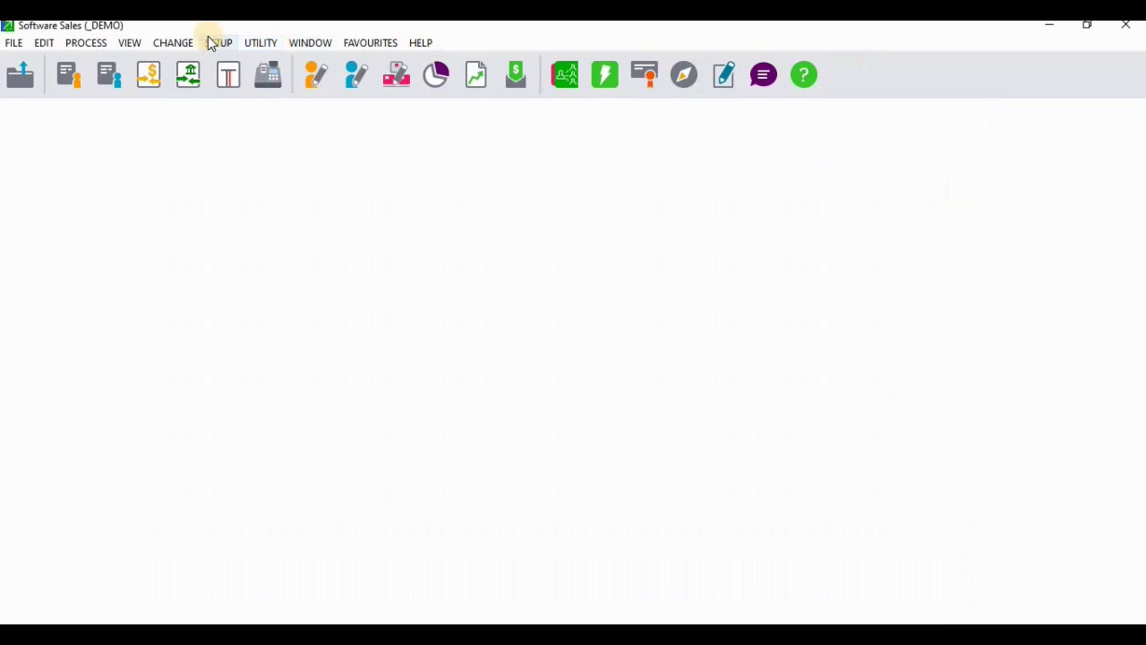
Run the Trial Balance to screen for 01/03/17 to 28/02/18, skipping the open batches review
click(141, 42)
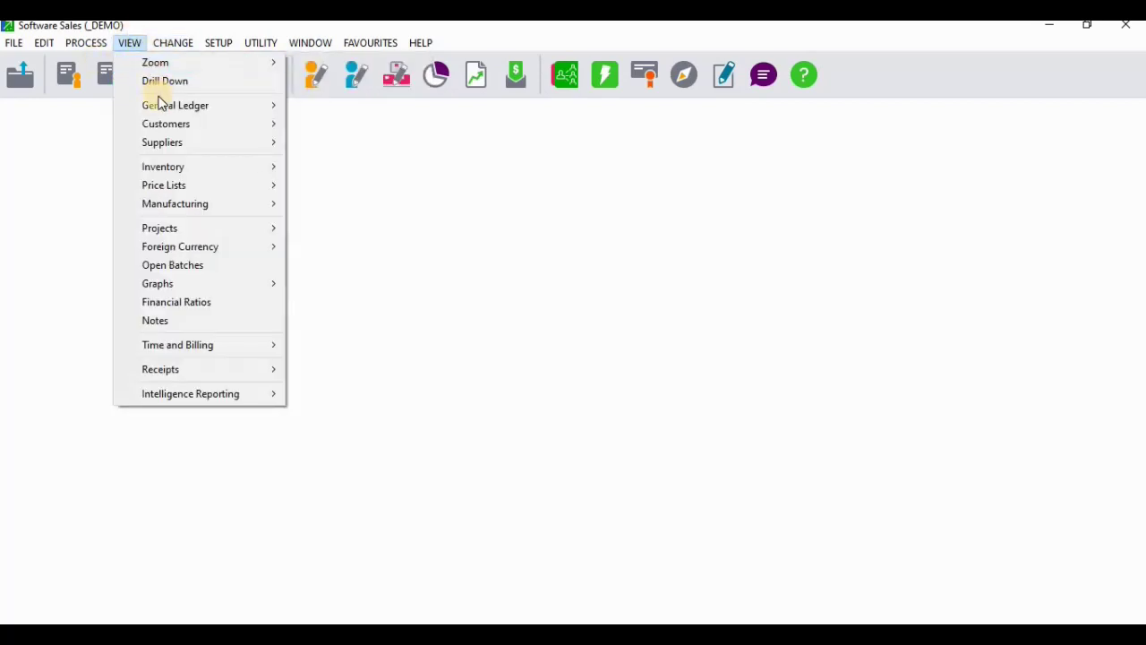
mouse_move(166, 108)
mouse_move(312, 119)
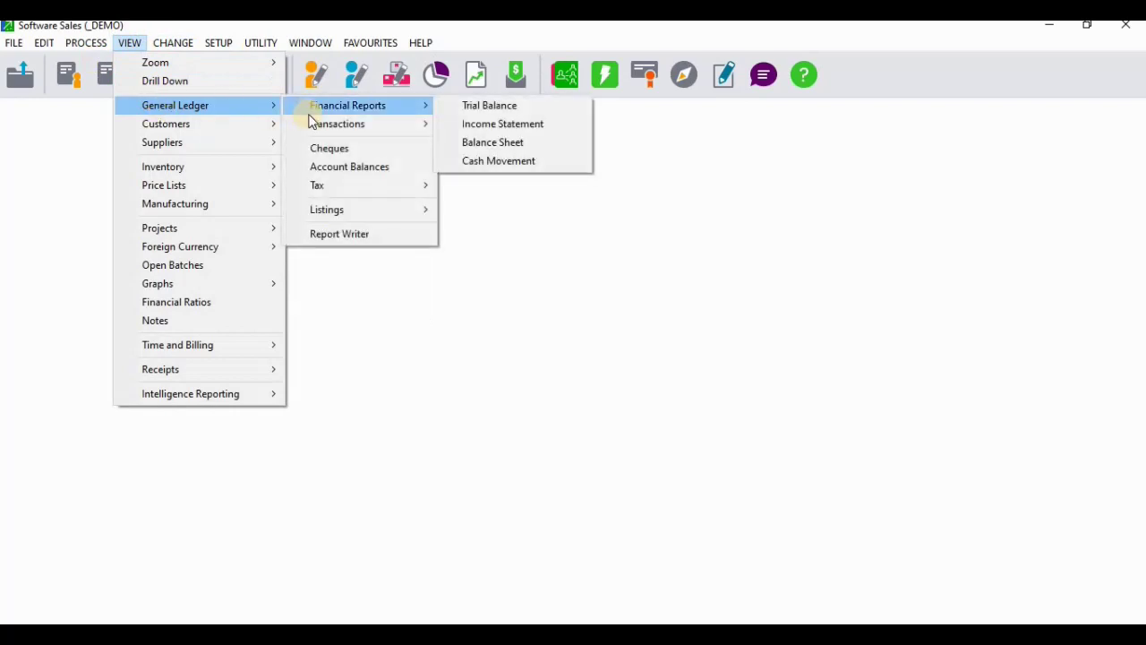
click(460, 110)
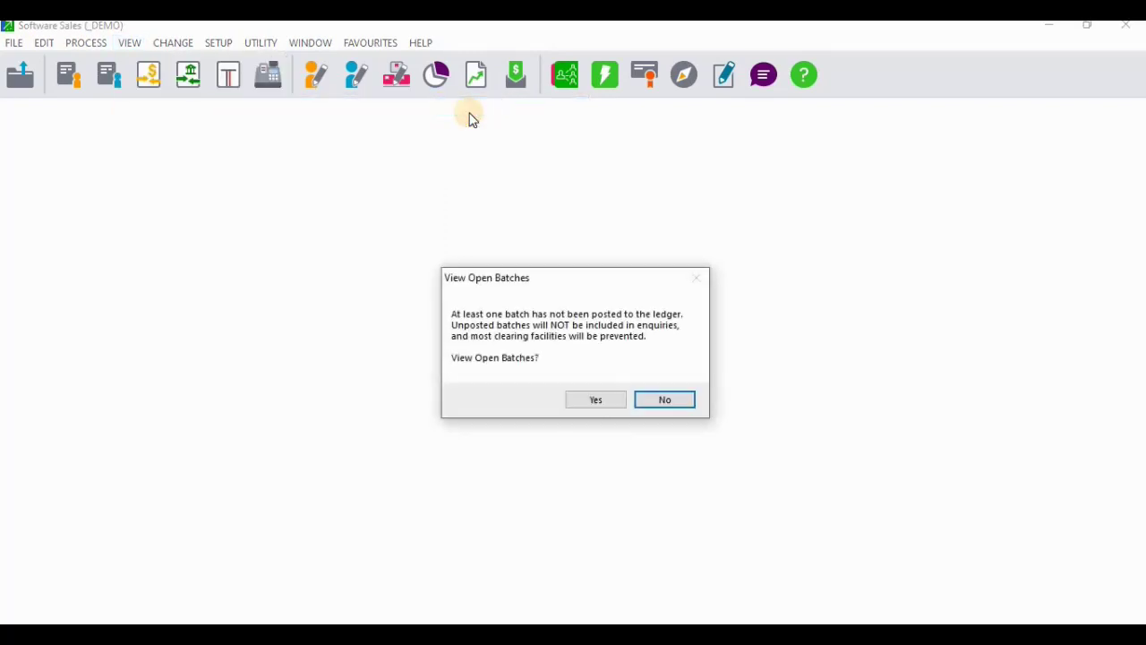
click(659, 395)
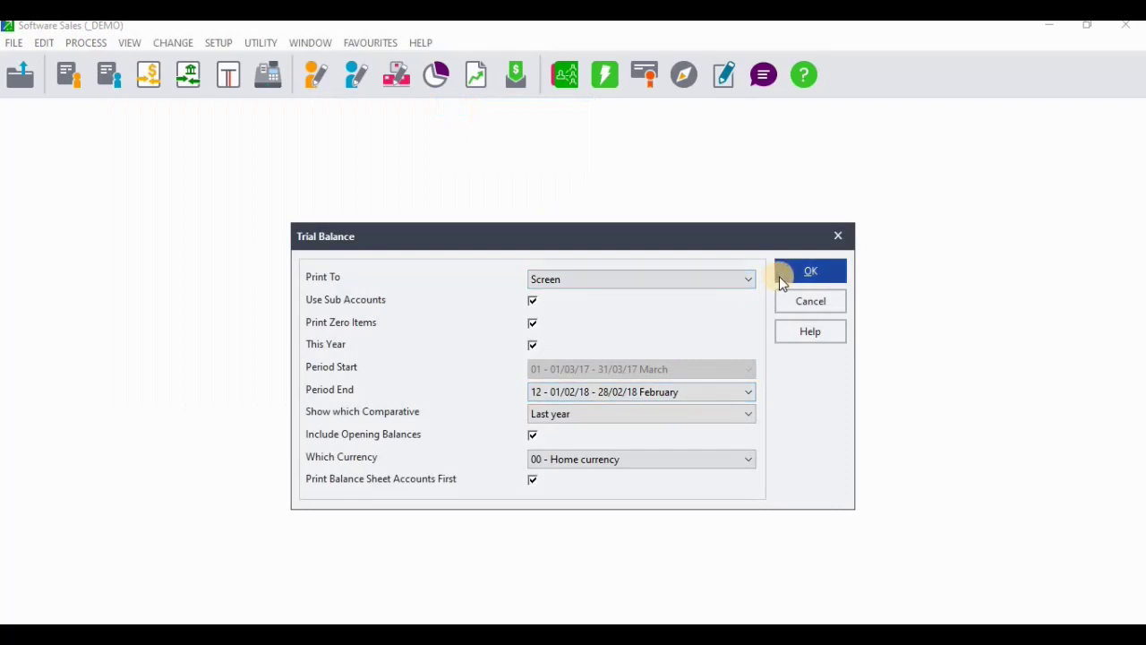
click(781, 276)
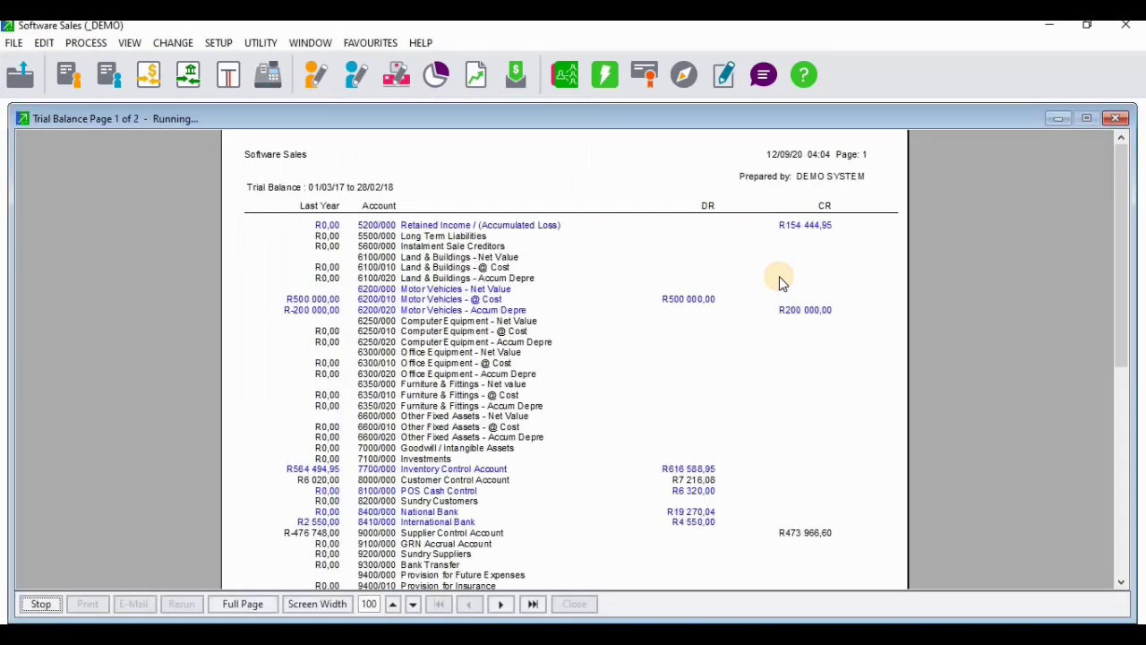